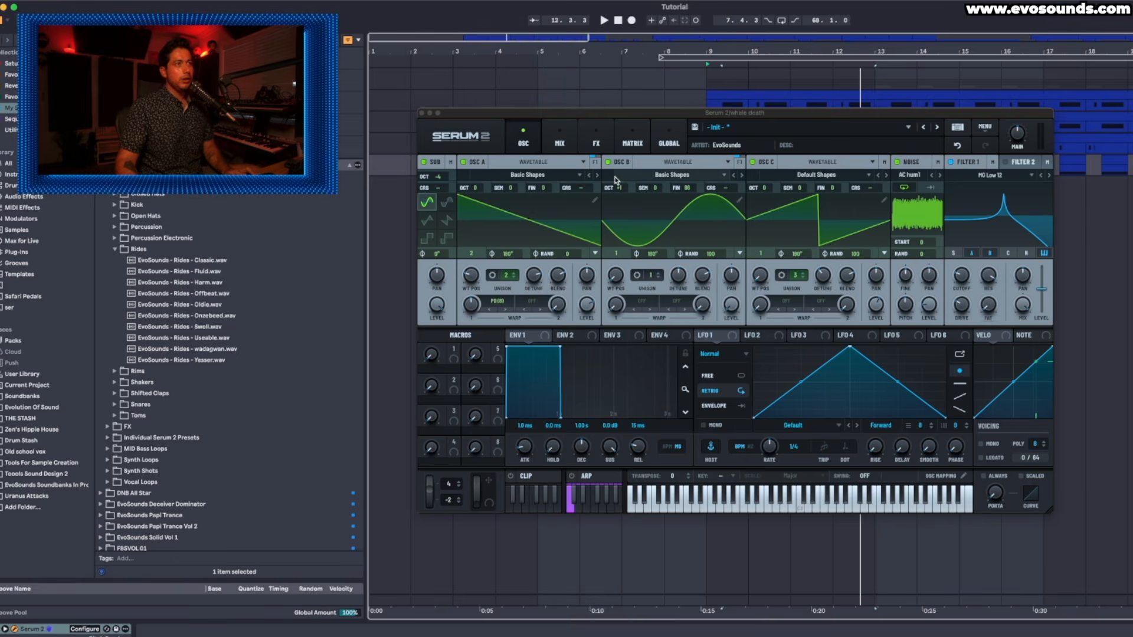
# Examine the finished patch's oscillators and effects chain, including the available distortion types
pyautogui.click(593, 142)
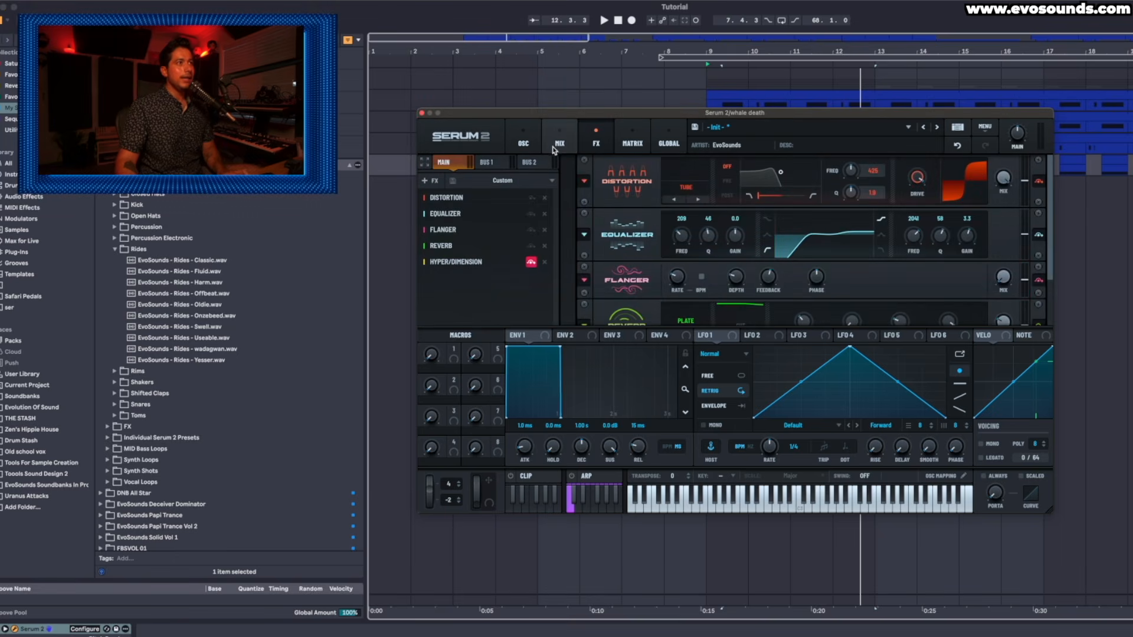
pyautogui.click(524, 142)
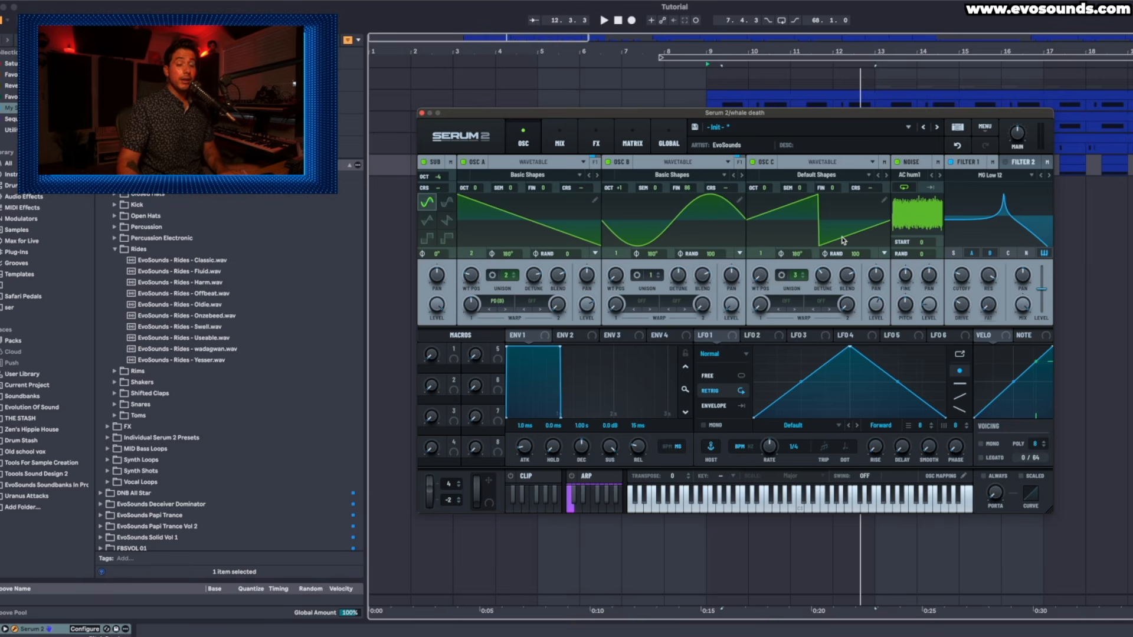
pyautogui.click(596, 141)
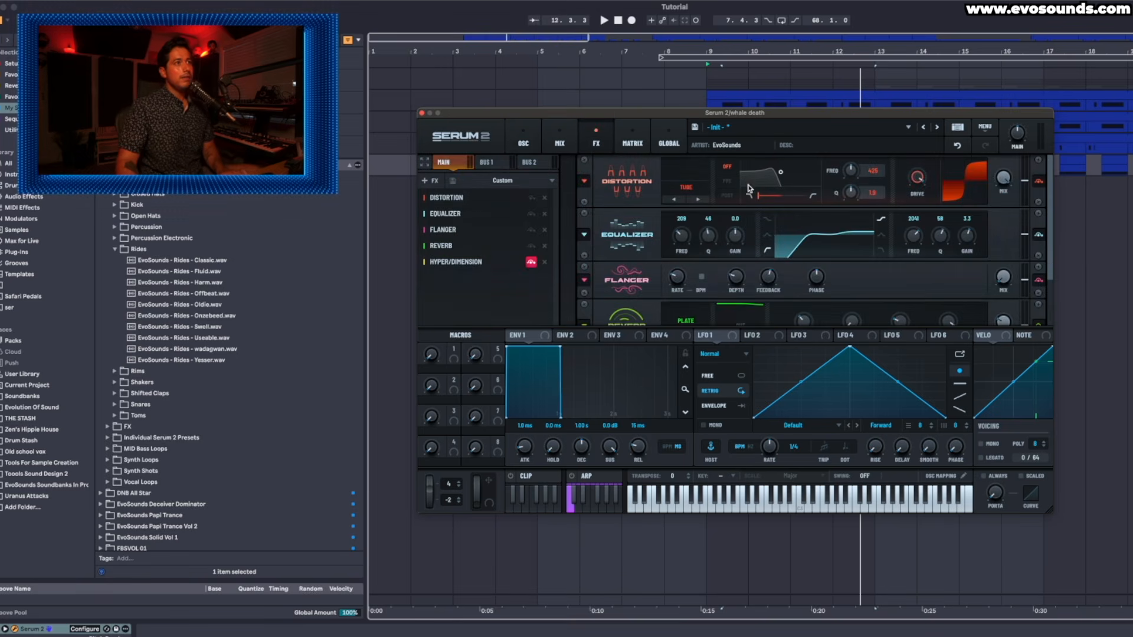
pyautogui.click(700, 188)
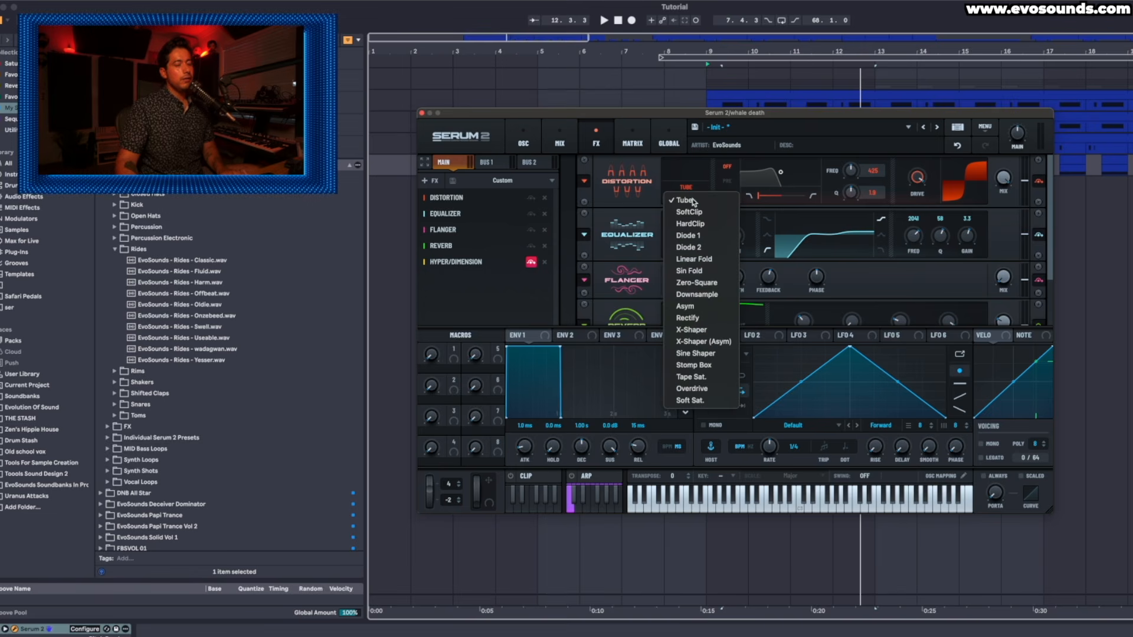
pyautogui.click(686, 190)
pyautogui.click(686, 190)
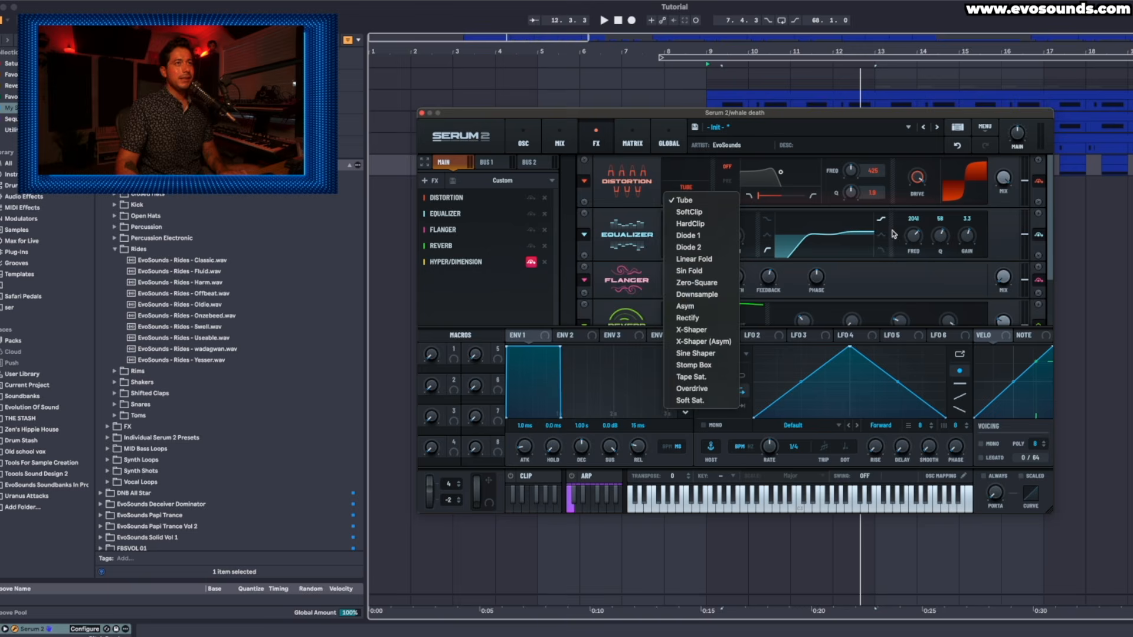
pyautogui.click(909, 213)
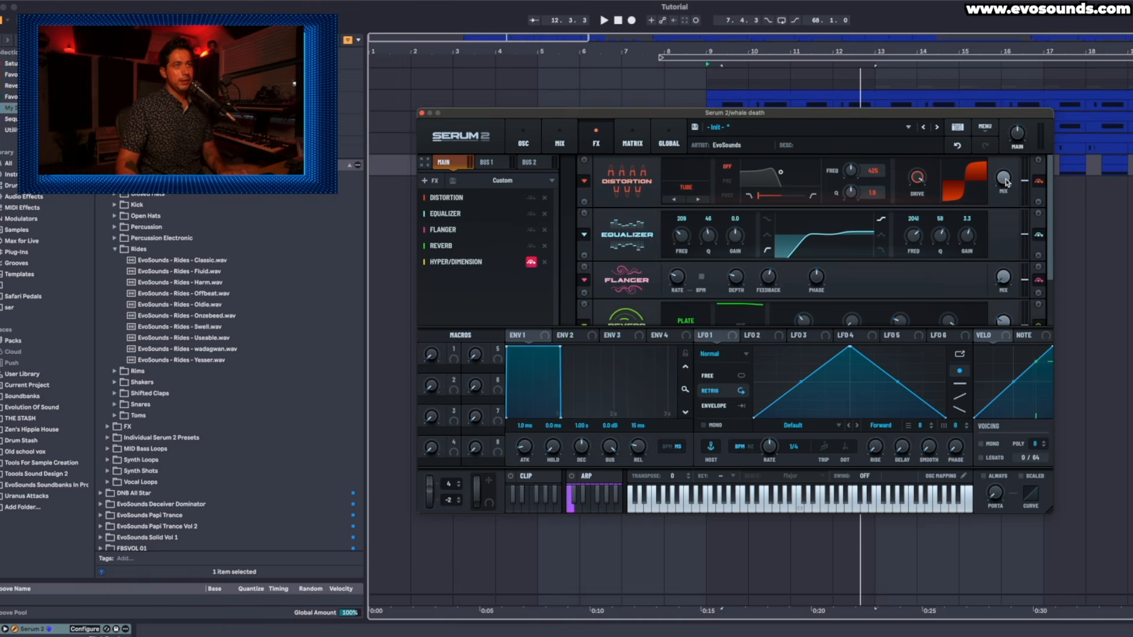
# Audition the finished patch in the loop and switch off oscillator C
pyautogui.press('space')
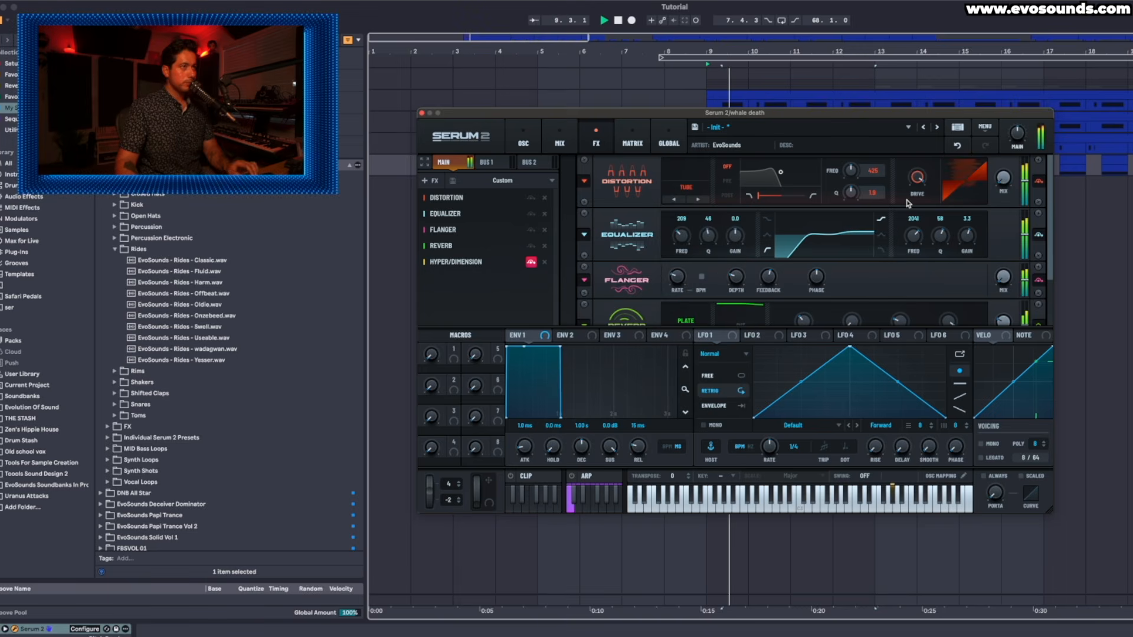
pyautogui.click(527, 141)
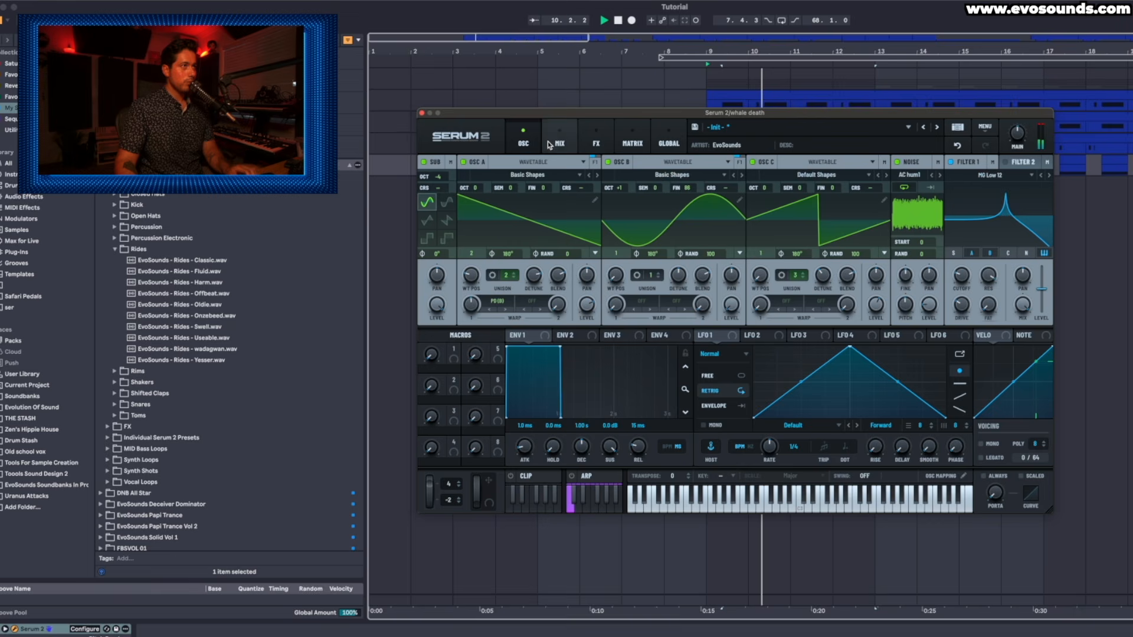
pyautogui.click(762, 165)
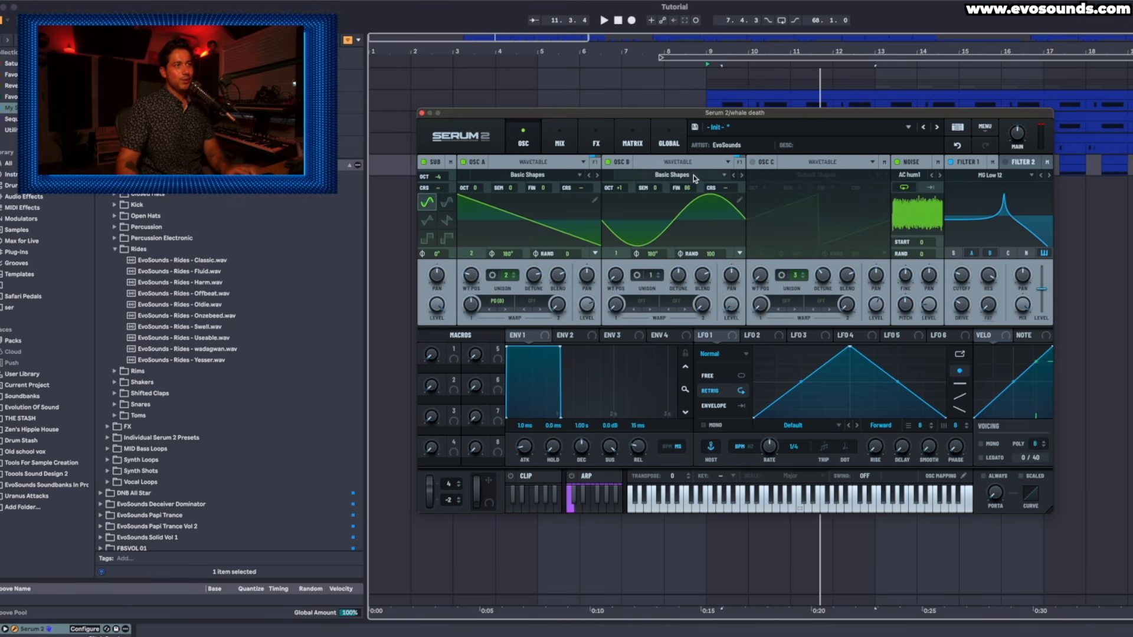
pyautogui.click(596, 141)
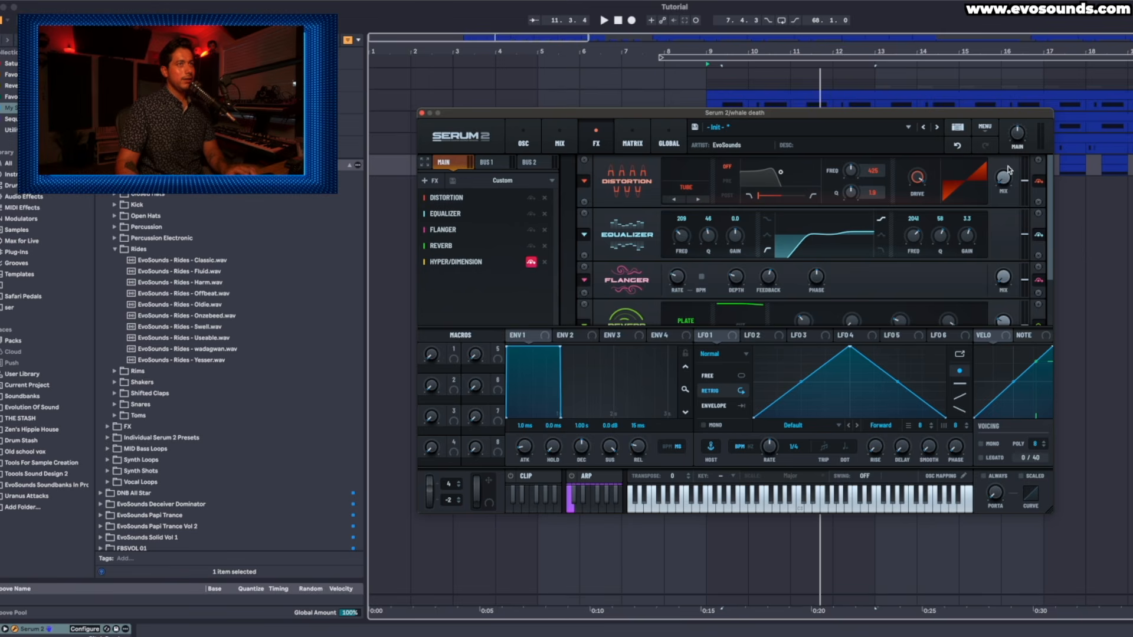
# Reset the synth to an initialized preset and give oscillator A the Analog Basic Shapes wavetable at position 2
pyautogui.click(985, 126)
pyautogui.click(1005, 185)
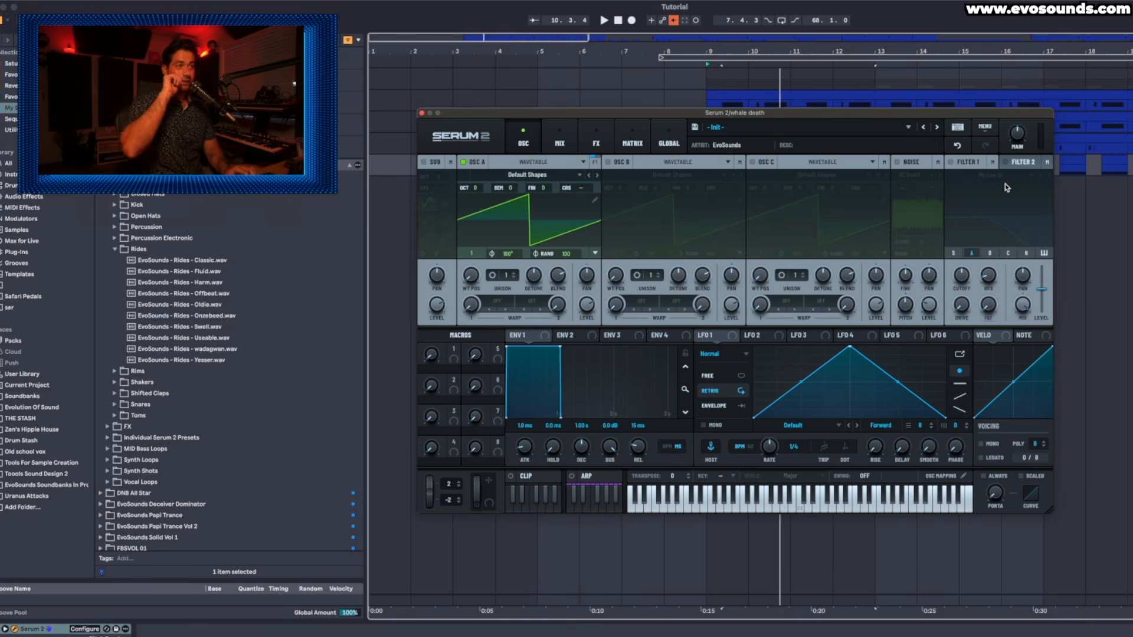
pyautogui.click(527, 174)
pyautogui.moveTo(531, 186)
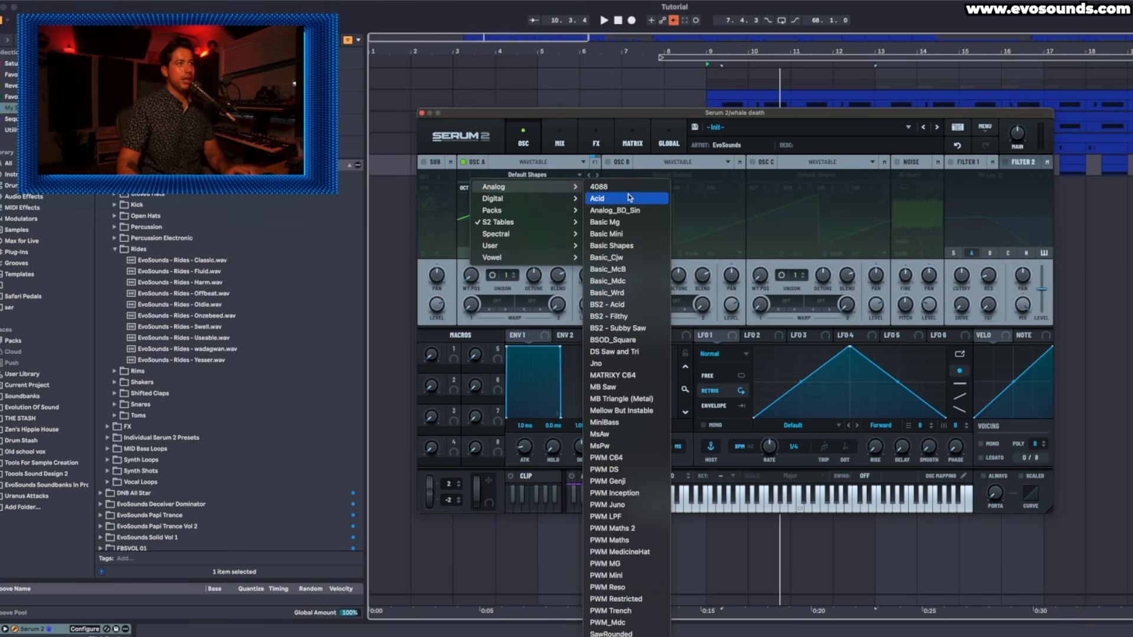
pyautogui.click(613, 246)
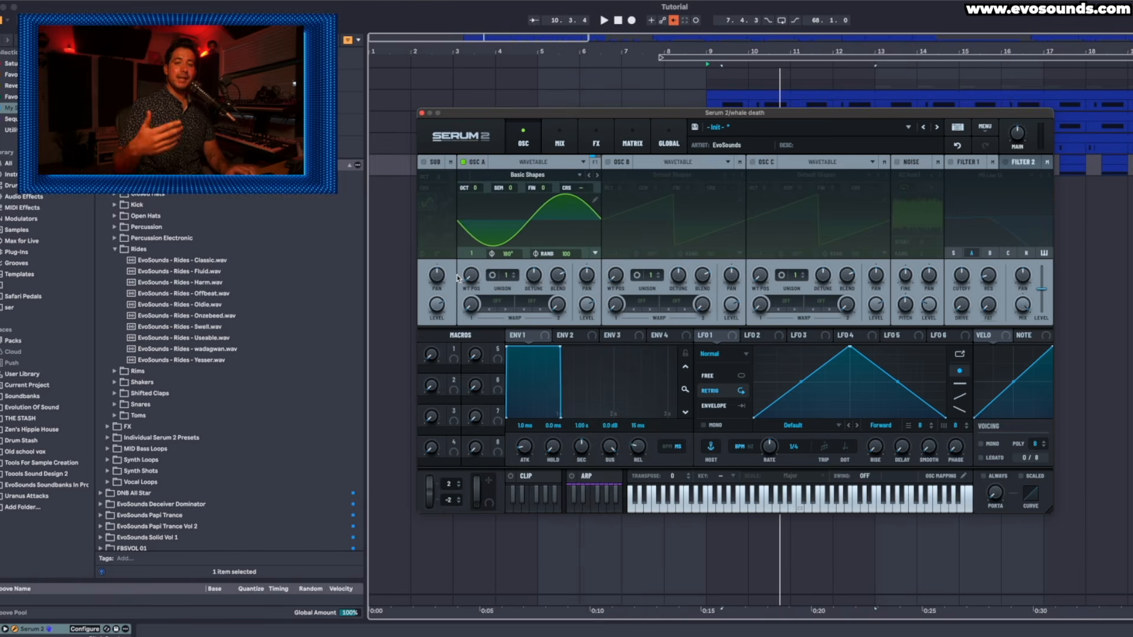
pyautogui.moveTo(471, 282); pyautogui.dragTo(477, 267)
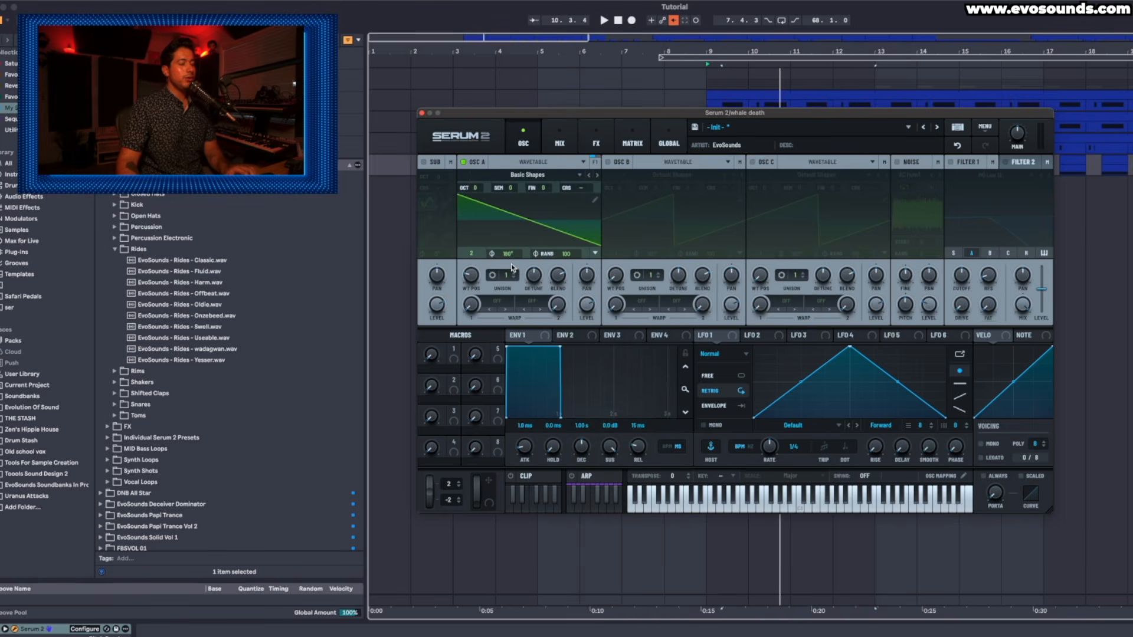
# Enable oscillator B and load the Basic Shapes wavetable into it
pyautogui.click(608, 161)
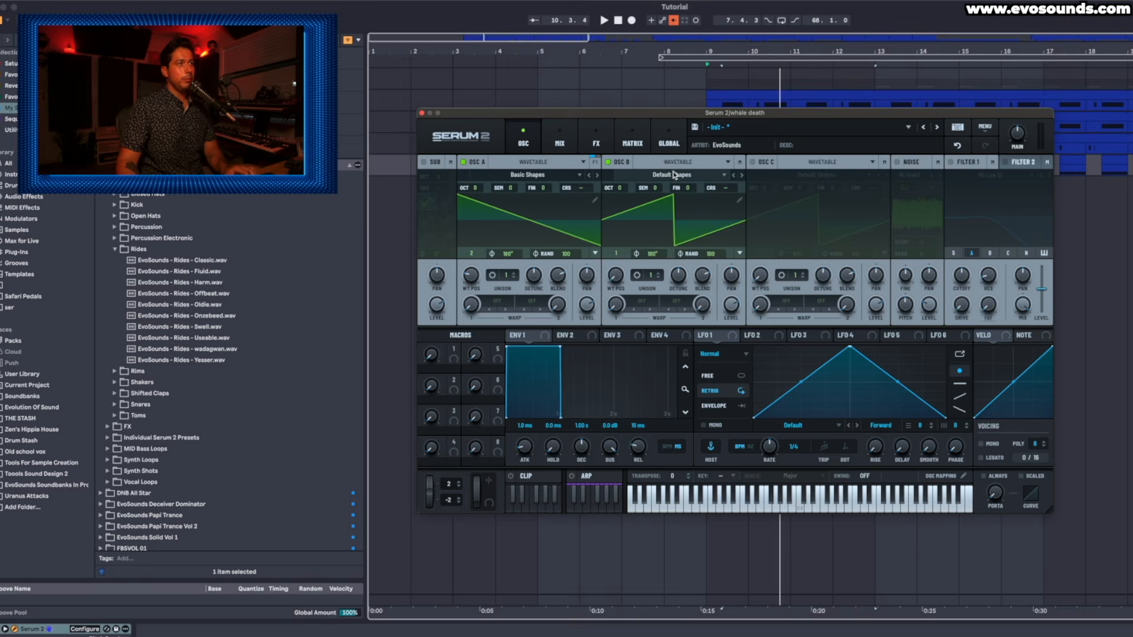
pyautogui.click(675, 175)
pyautogui.click(756, 223)
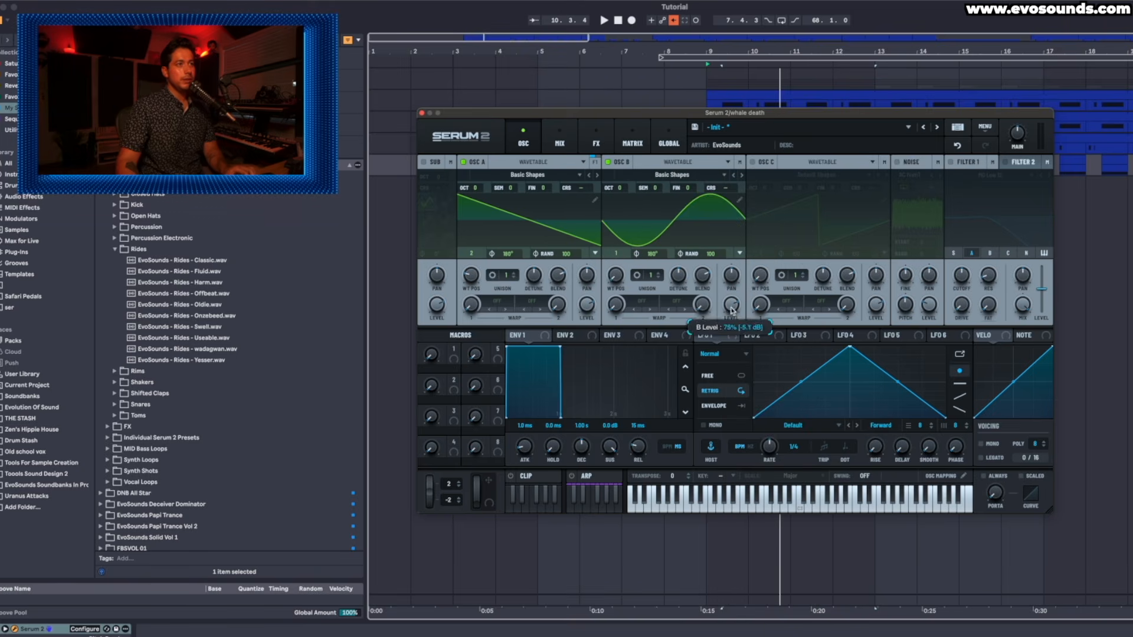
# Set oscillator A's first warp mode to PD from oscillator B and adjust the warp amount while the loop plays
pyautogui.click(495, 304)
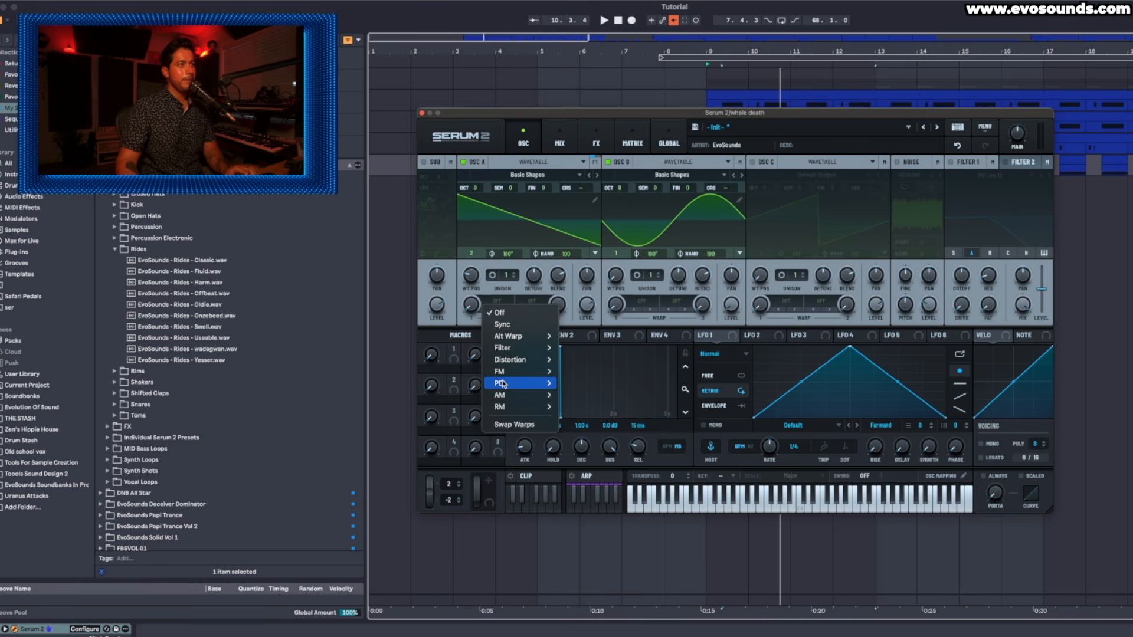
pyautogui.moveTo(500, 383)
pyautogui.click(578, 384)
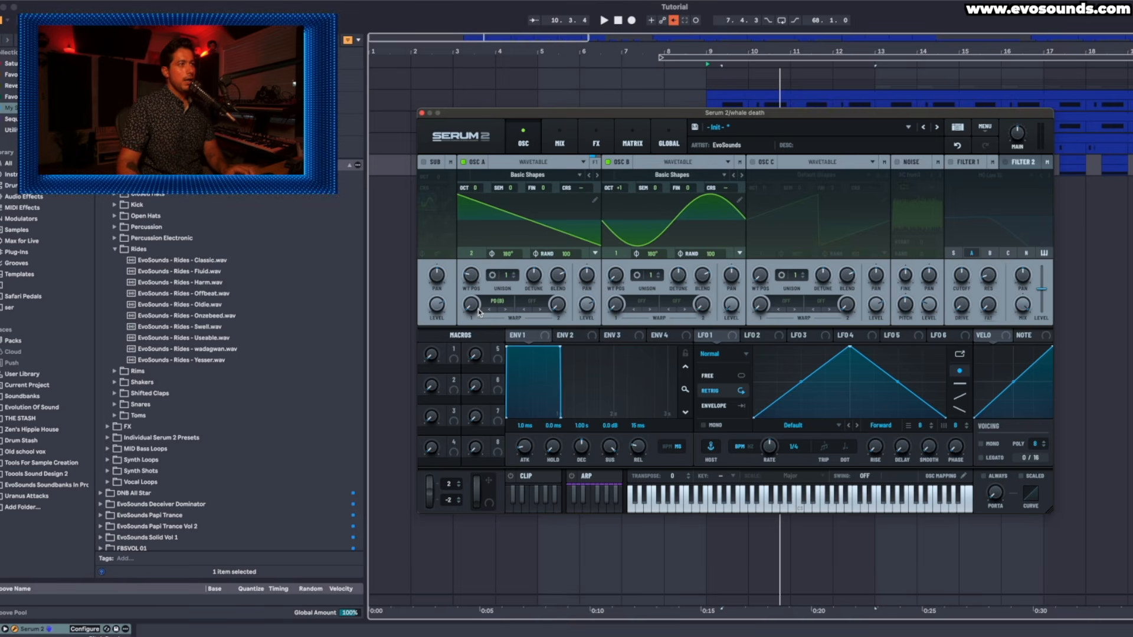
pyautogui.press('space')
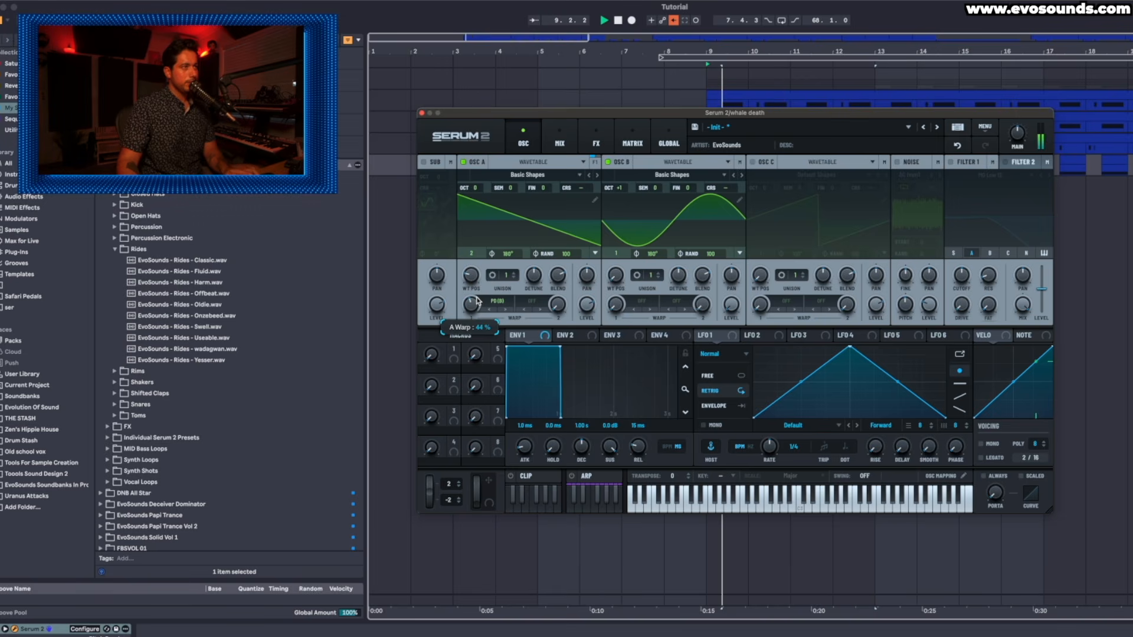
pyautogui.moveTo(478, 295); pyautogui.dragTo(472, 308)
pyautogui.press('space')
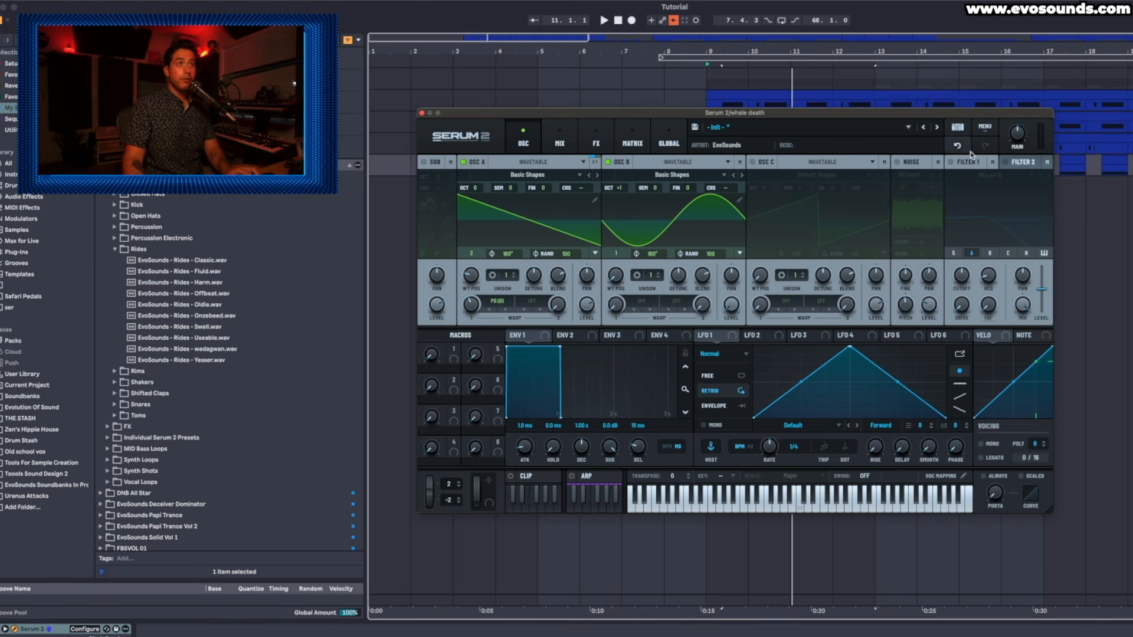
# Enable filter 1 and add a Tube distortion effect with its drive turned up high
pyautogui.click(953, 162)
pyautogui.click(596, 143)
pyautogui.click(428, 181)
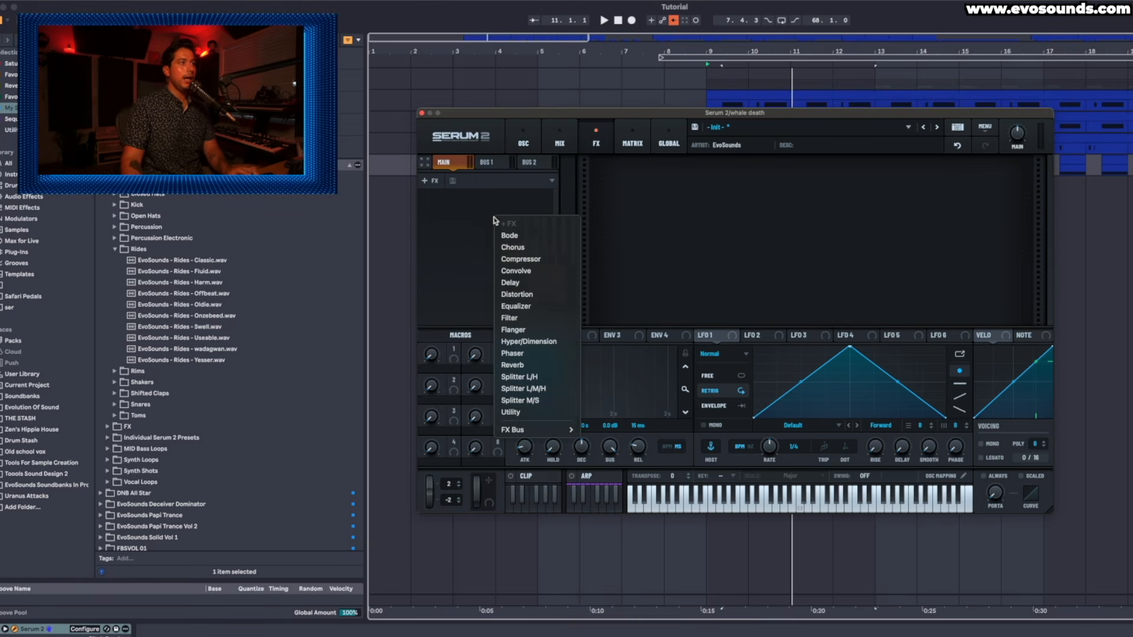
pyautogui.click(519, 283)
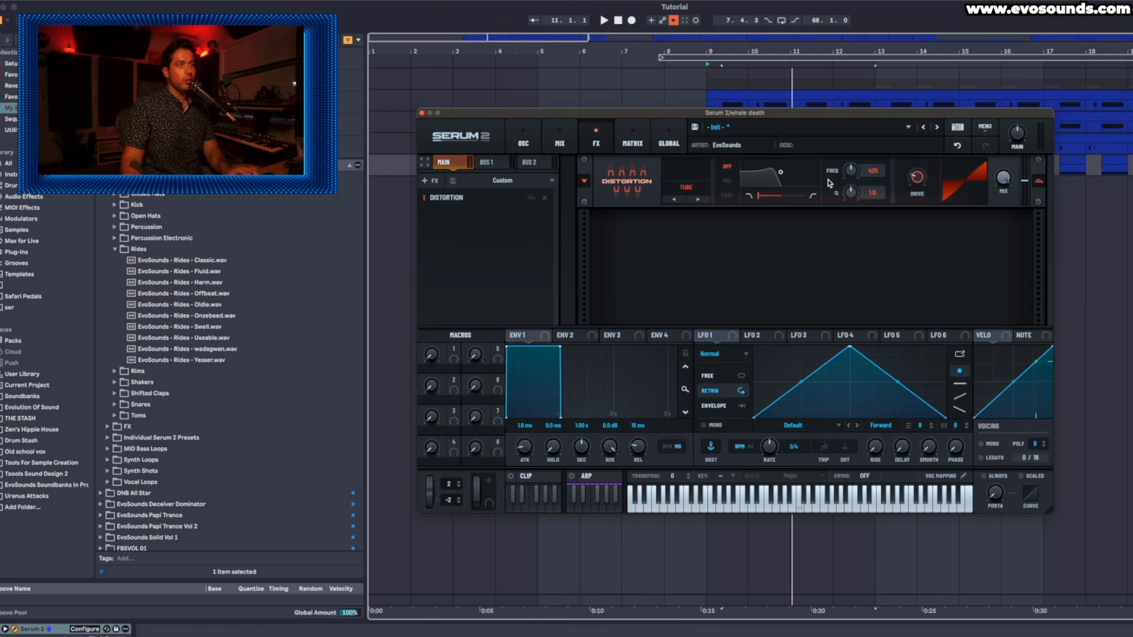
pyautogui.moveTo(908, 180); pyautogui.dragTo(942, 144)
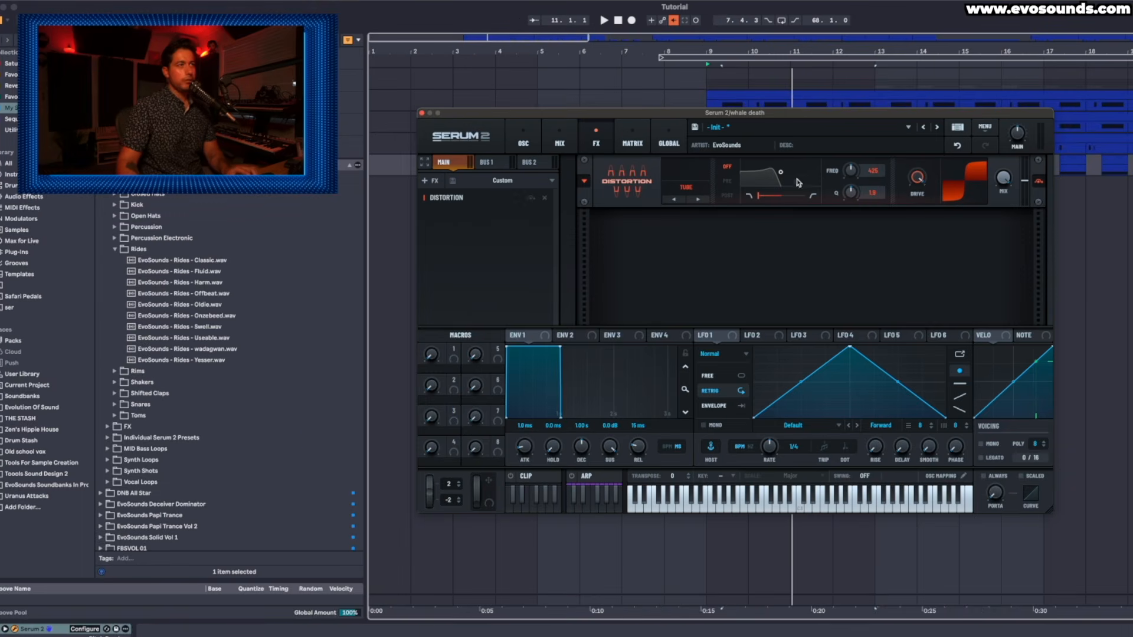
# Raise filter 1's resonance, lower its cutoff and turn on keyboard tracking for the filter
pyautogui.click(523, 138)
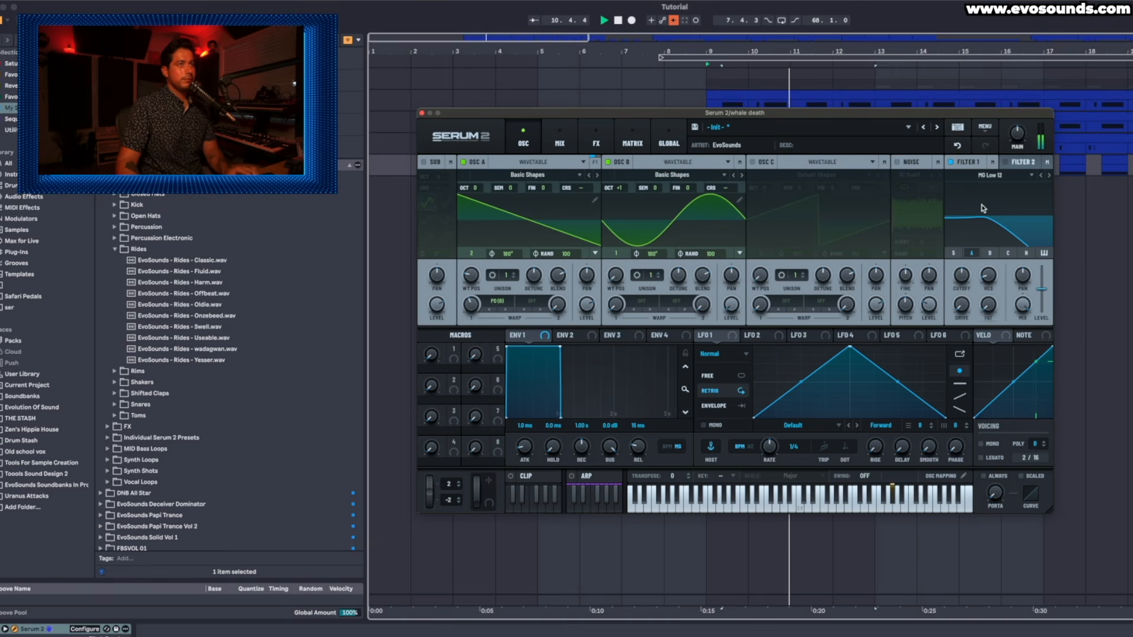
pyautogui.moveTo(986, 297); pyautogui.dragTo(1002, 260)
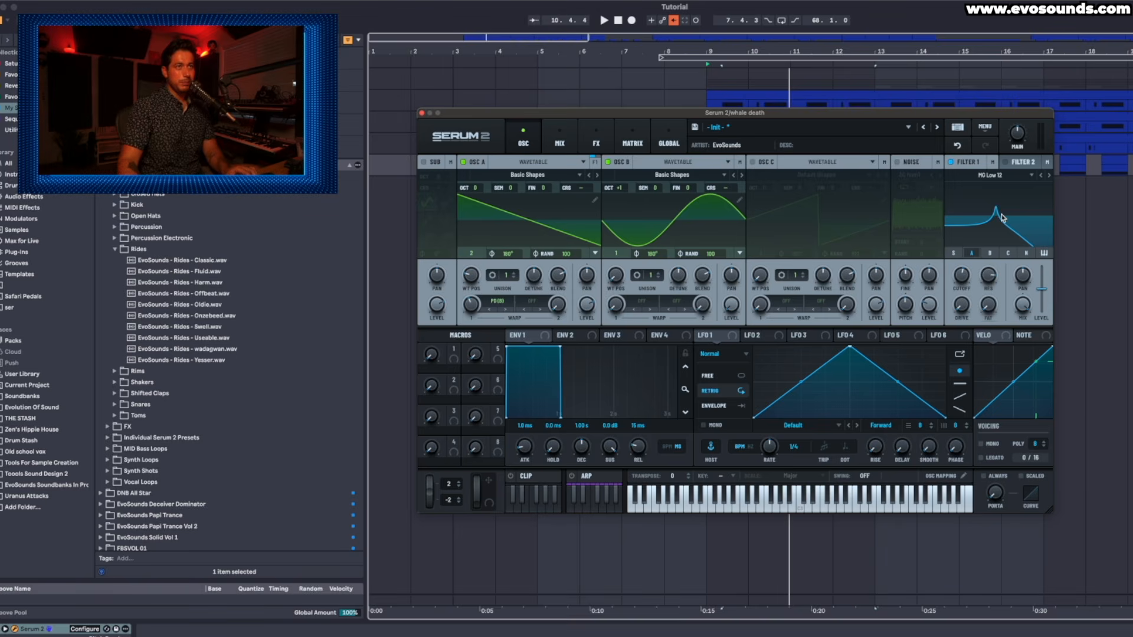
pyautogui.moveTo(967, 276); pyautogui.dragTo(968, 275)
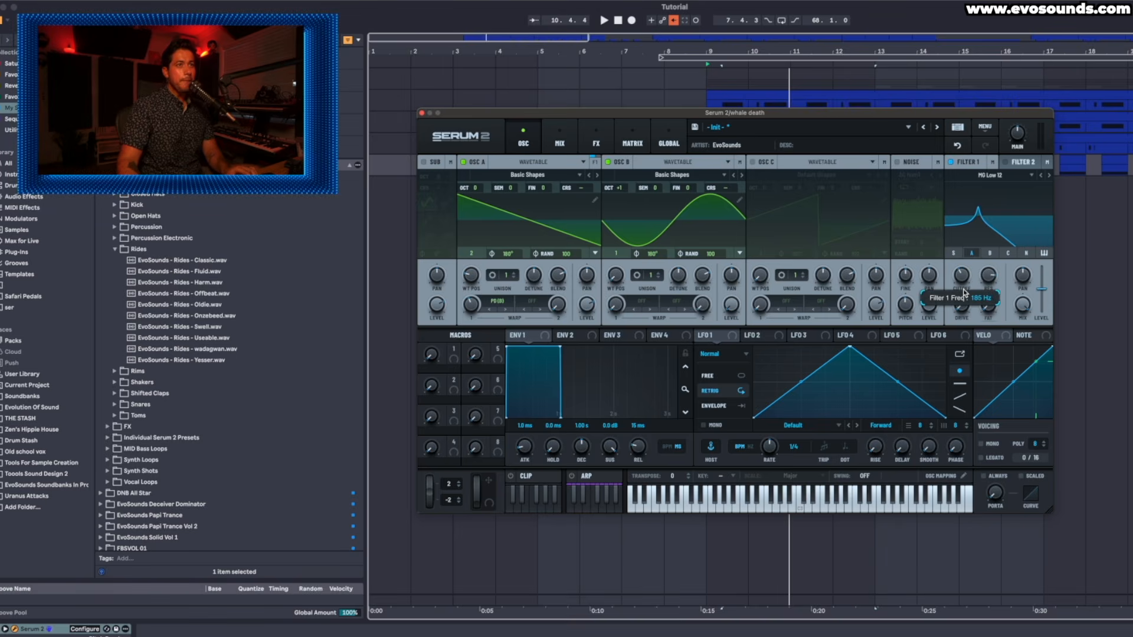
pyautogui.moveTo(965, 291); pyautogui.dragTo(966, 289)
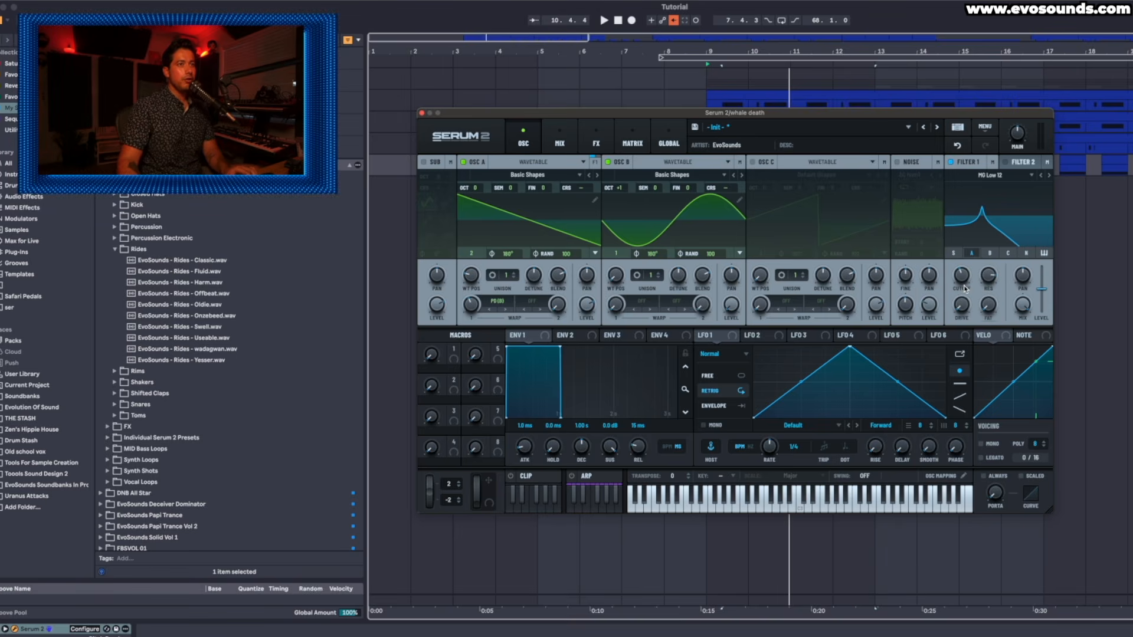
pyautogui.click(1043, 254)
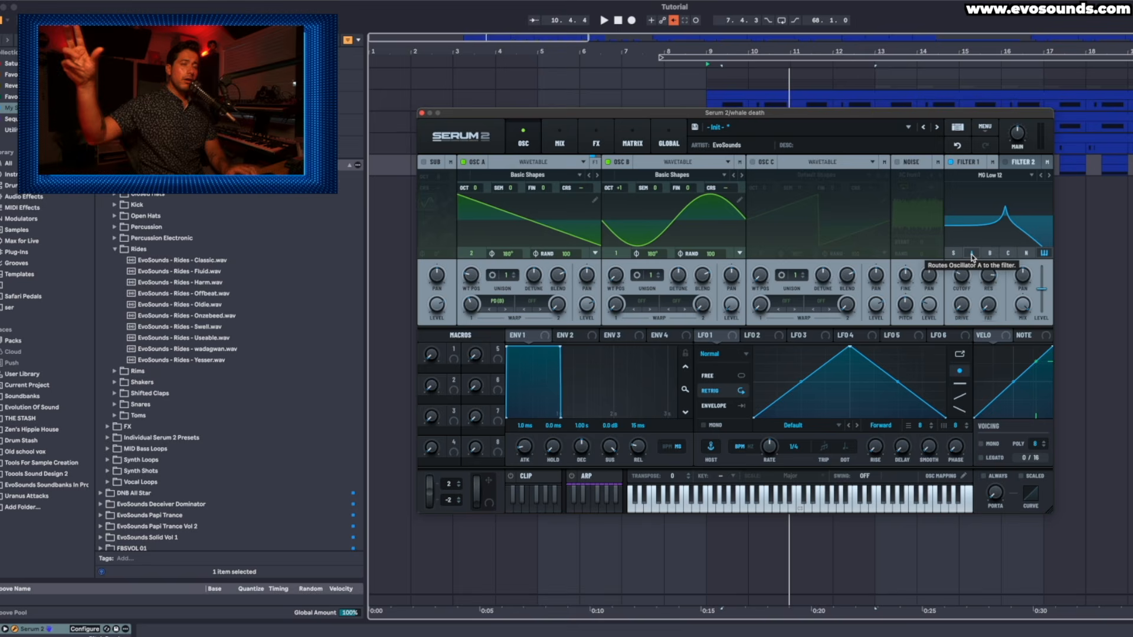
# Lower filter 1's cutoff slightly and raise its drive to about 27% while the loop plays
pyautogui.press('space')
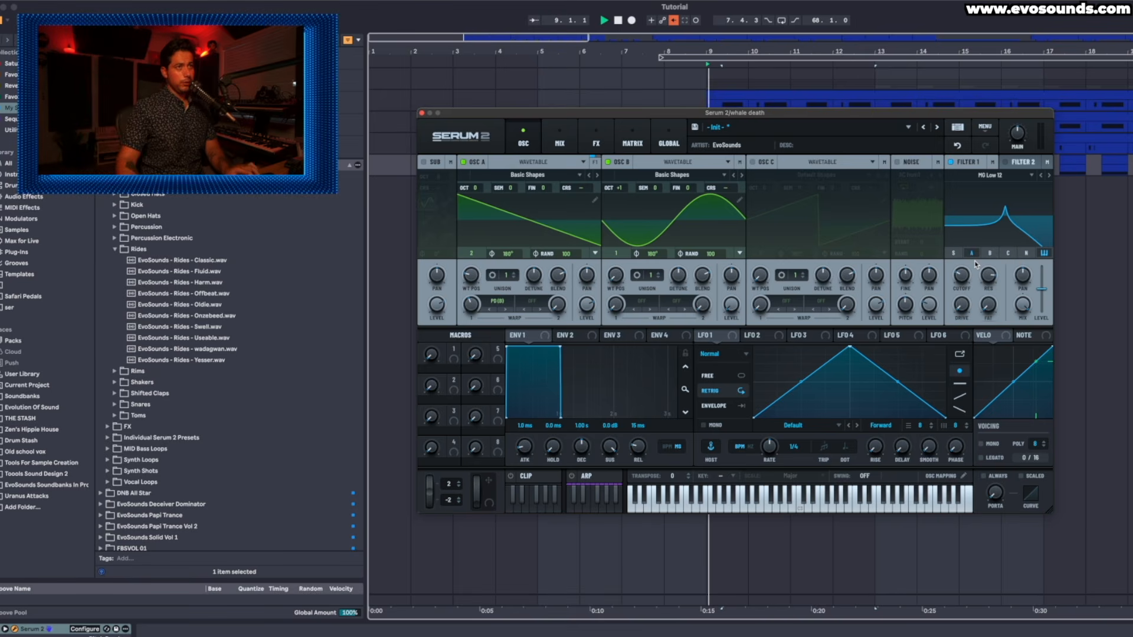
pyautogui.moveTo(962, 281); pyautogui.dragTo(960, 285)
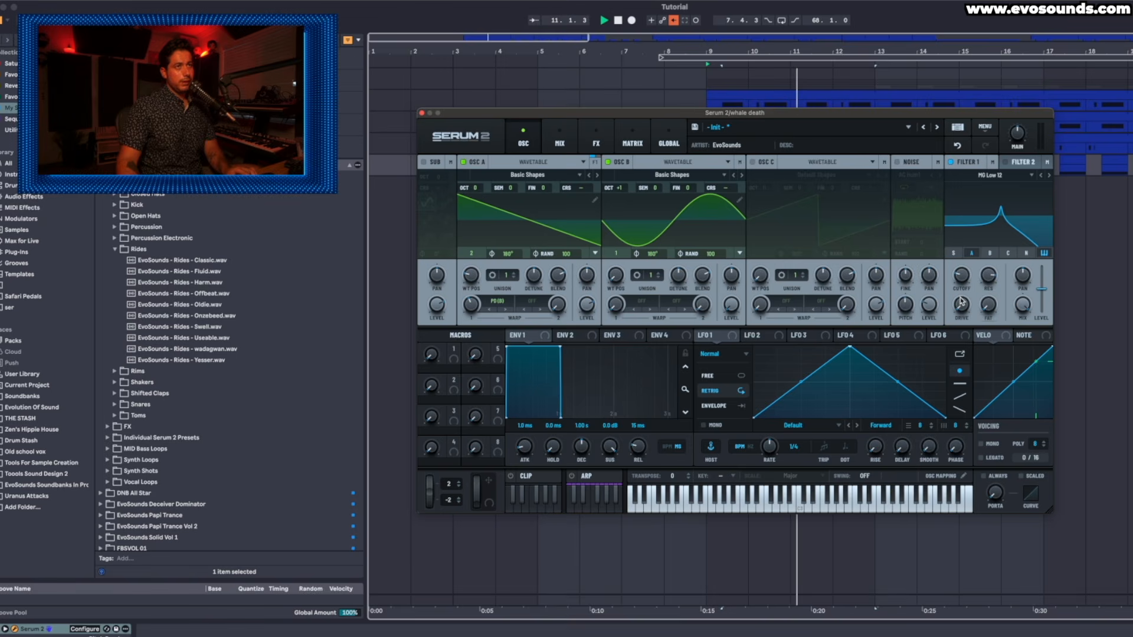
pyautogui.moveTo(962, 307); pyautogui.dragTo(964, 279)
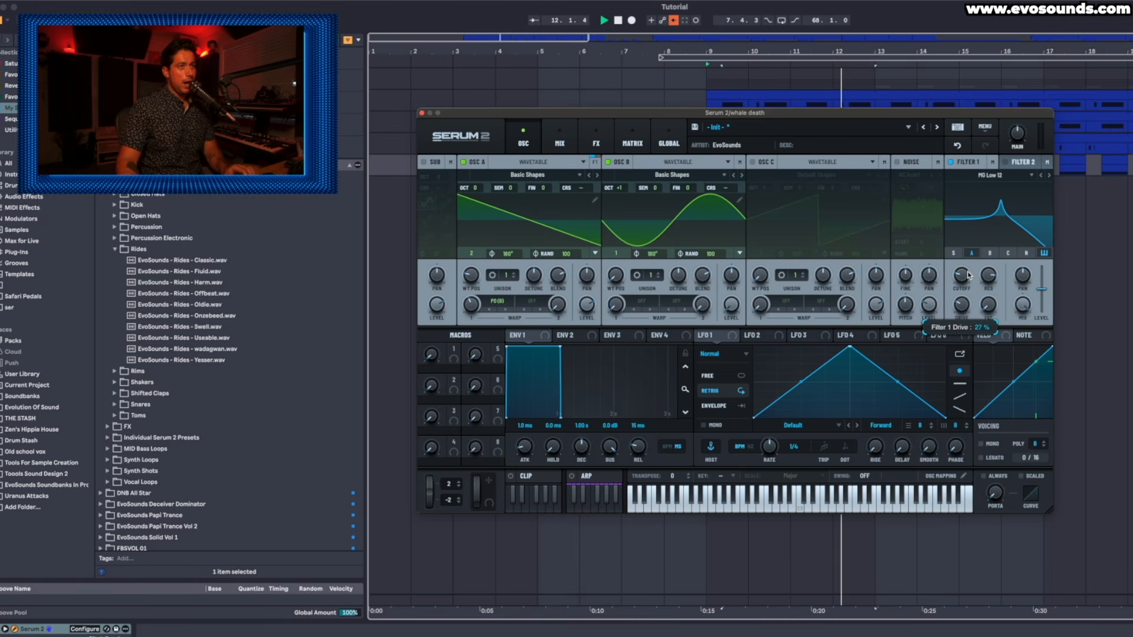
pyautogui.press('space')
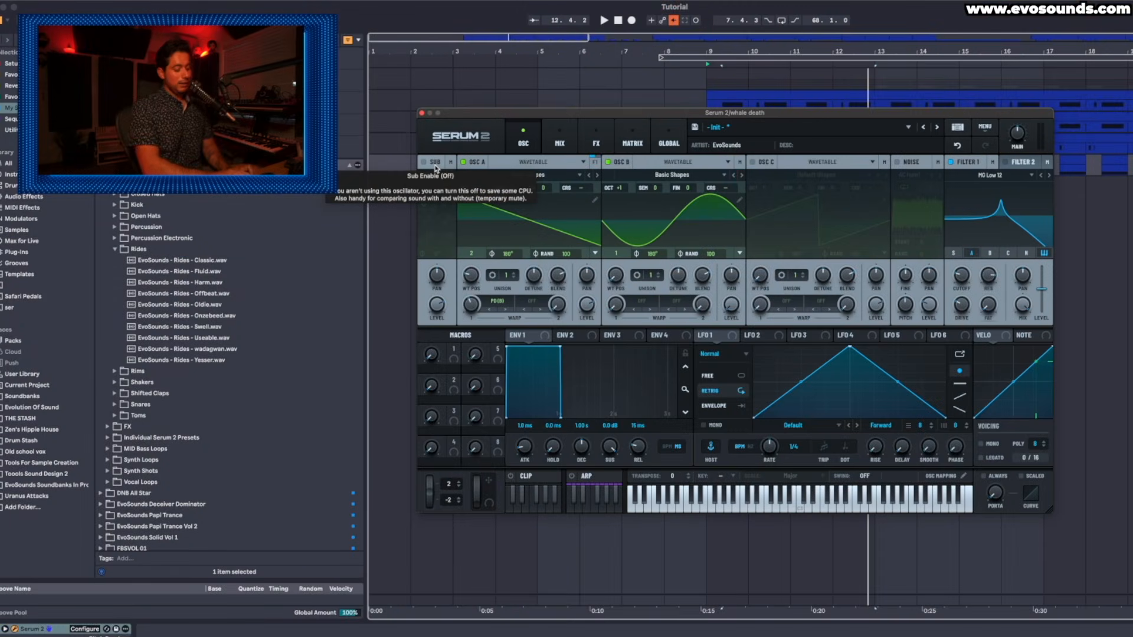
# Turn on the sub oscillator with a sine wave and set its octave to -3
pyautogui.click(436, 166)
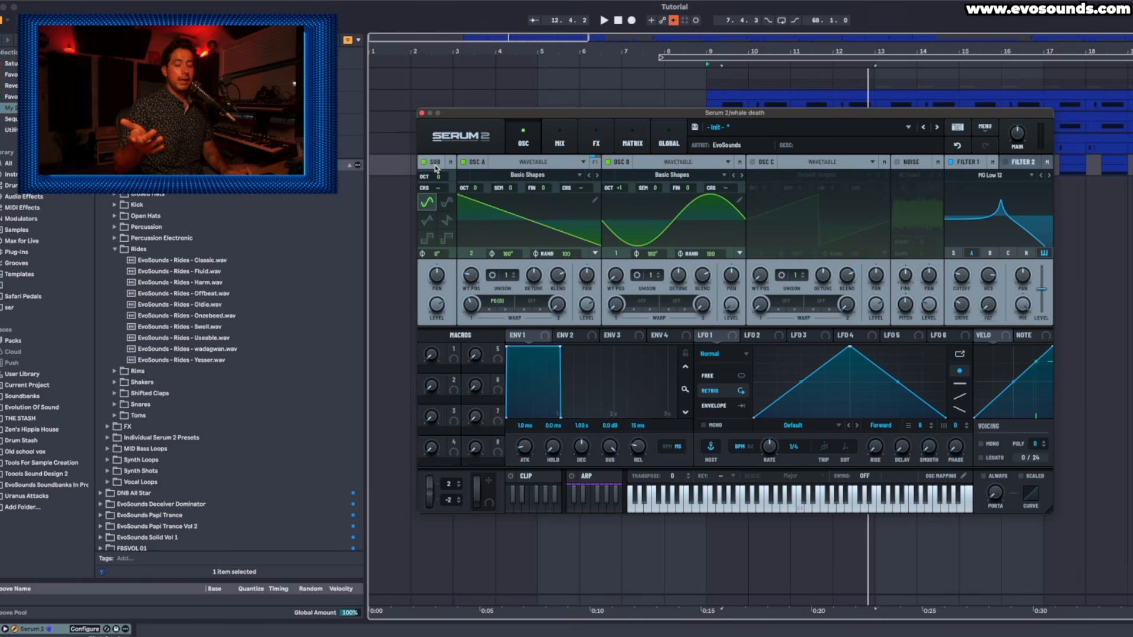
pyautogui.moveTo(446, 179); pyautogui.dragTo(435, 238)
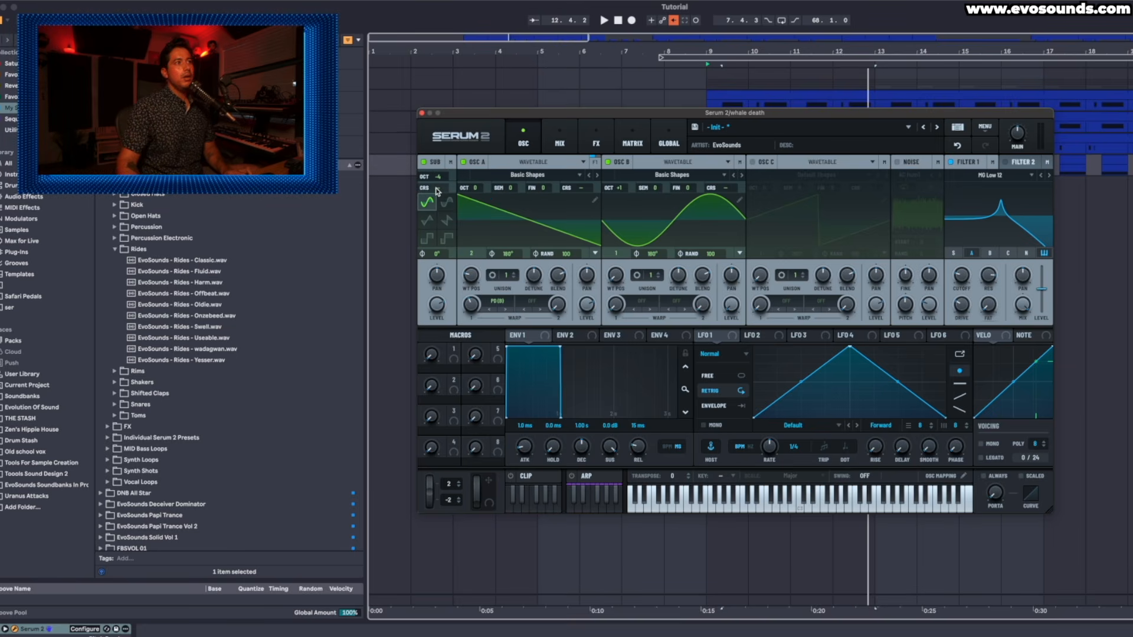
pyautogui.moveTo(441, 181); pyautogui.dragTo(445, 175)
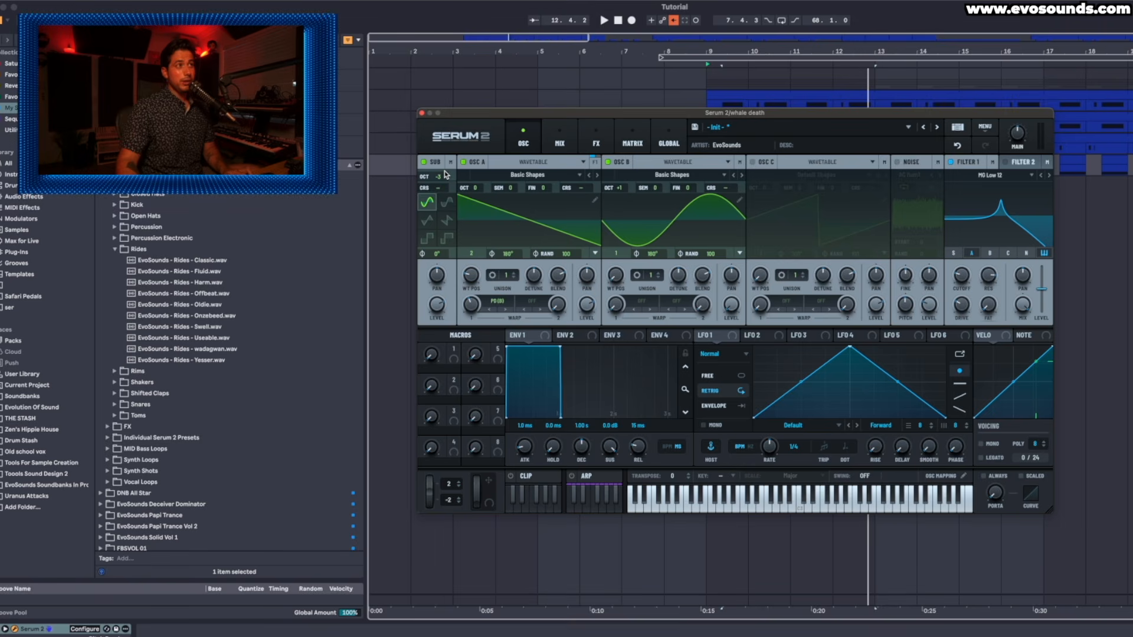
# Lower the sub oscillator's octave to -4 and change its waveform to triangle while the loop plays
pyautogui.press('space')
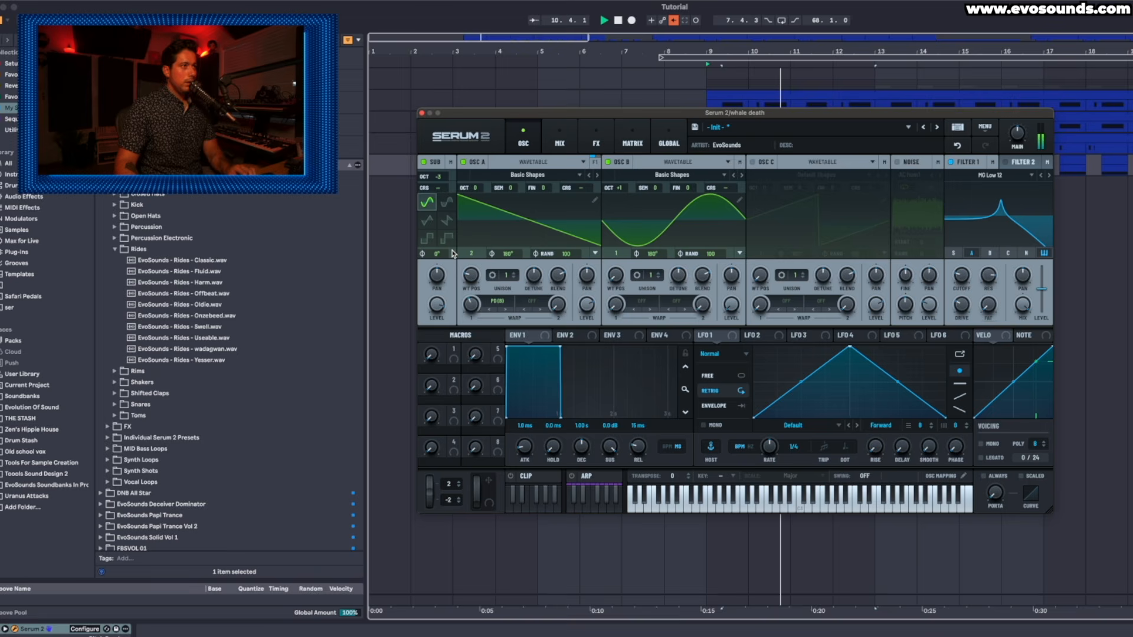
pyautogui.moveTo(441, 181); pyautogui.dragTo(441, 188)
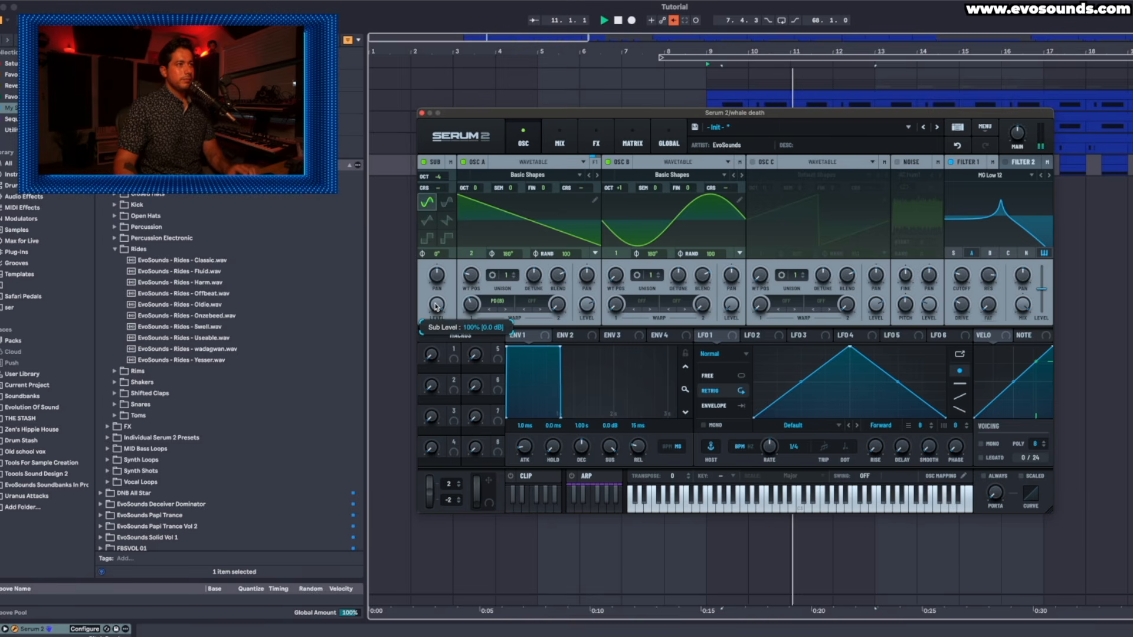
pyautogui.rightClick(438, 186)
pyautogui.click(471, 273)
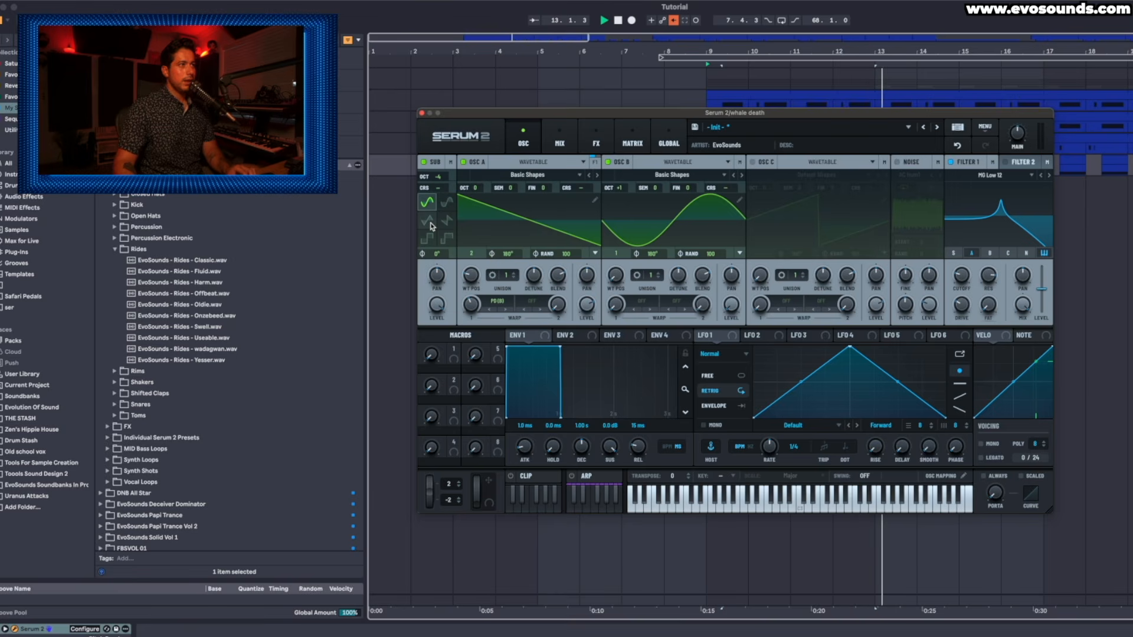
pyautogui.click(429, 223)
pyautogui.moveTo(451, 178)
pyautogui.mouseDown()
pyautogui.moveTo(454, 165)
pyautogui.moveTo(452, 179)
pyautogui.mouseUp()
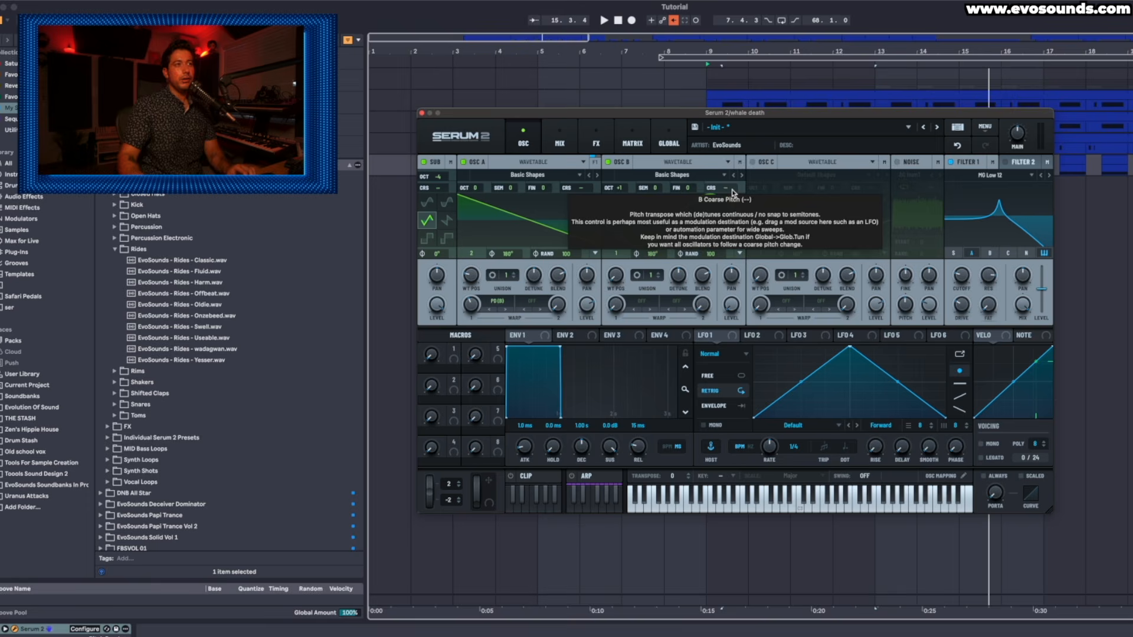
# Set oscillator B's fine tuning to 85 cents and audition it with the loop
pyautogui.moveTo(687, 189); pyautogui.dragTo(687, 188)
pyautogui.click(687, 197)
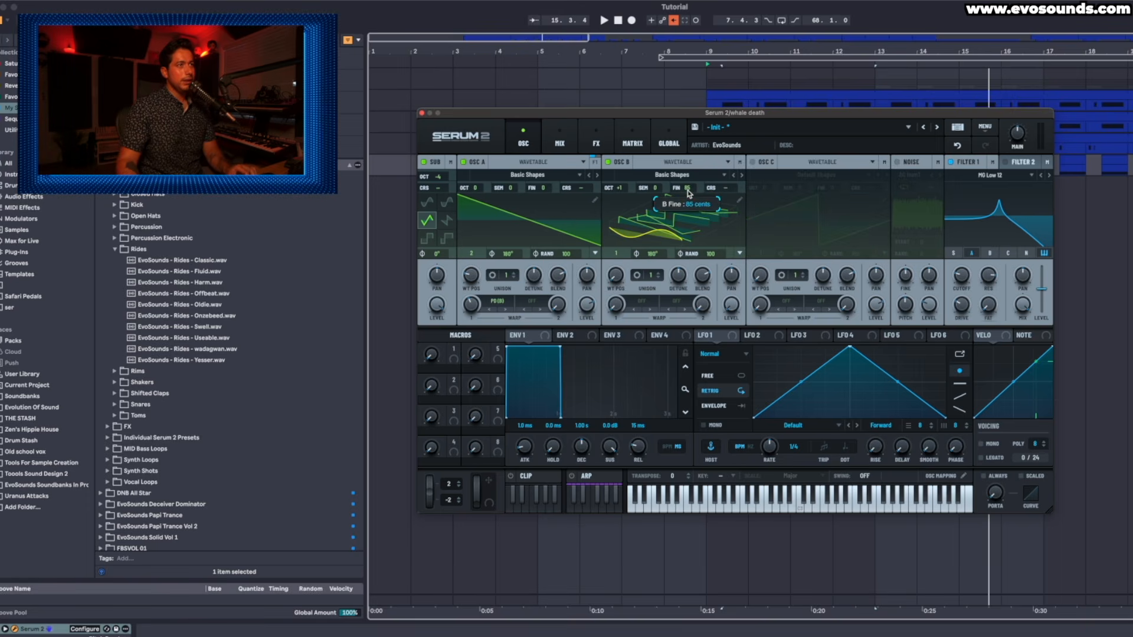
pyautogui.click(685, 216)
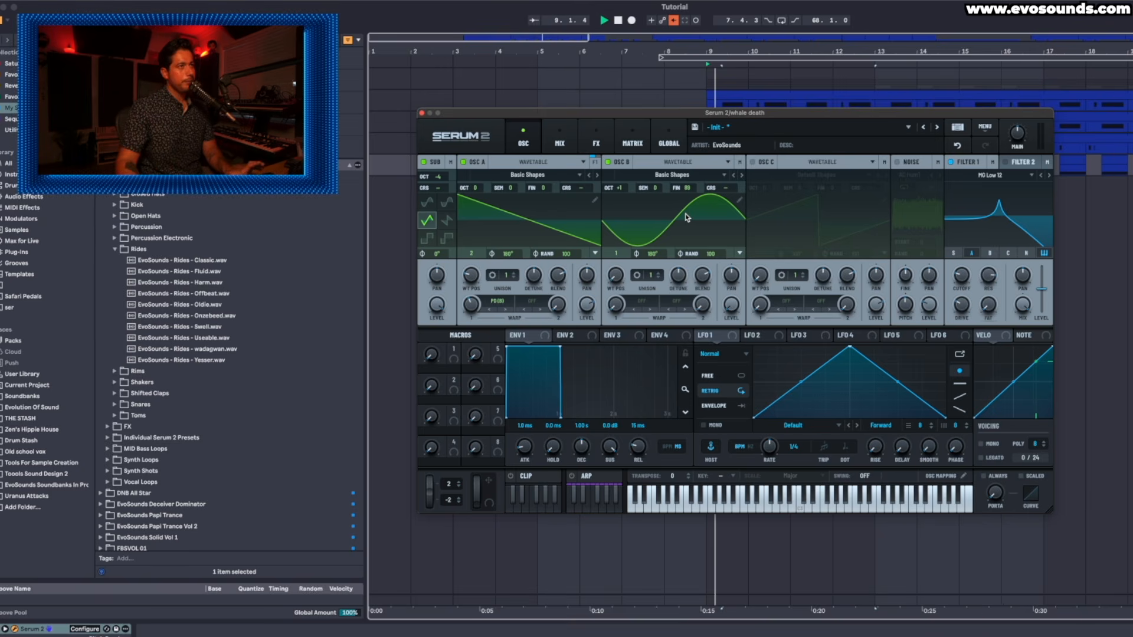
pyautogui.moveTo(686, 188); pyautogui.dragTo(685, 205)
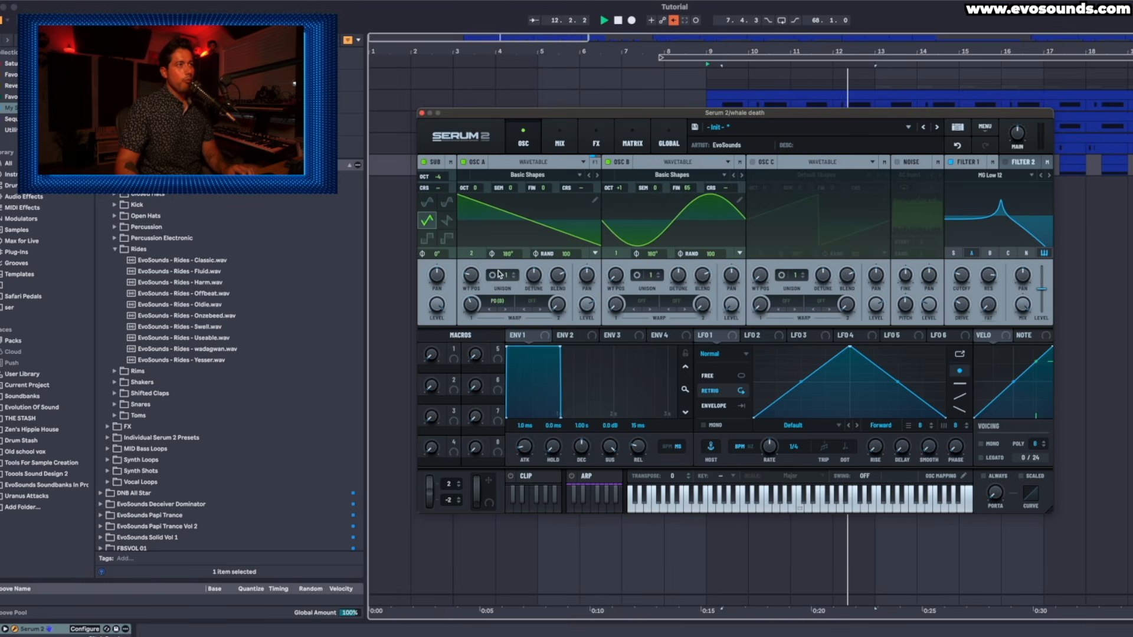
# Move oscillator A to wavetable frame 1, adjust its PD warp to about 37%, and set oscillator B's fine tuning to 77 cents
pyautogui.moveTo(479, 282); pyautogui.dragTo(475, 304)
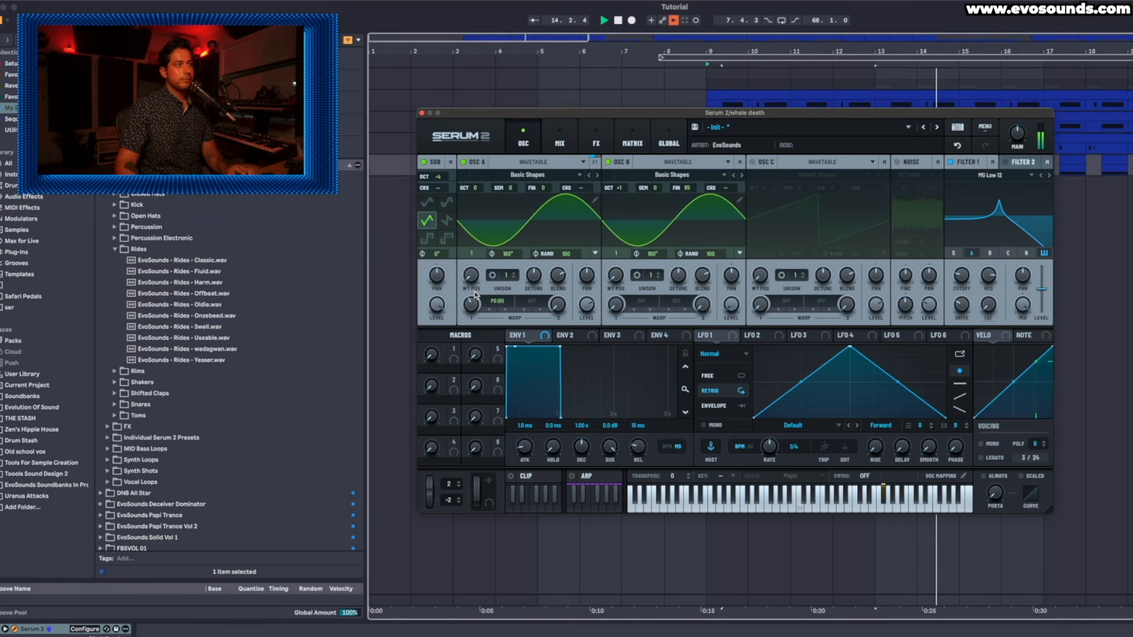
pyautogui.moveTo(467, 310)
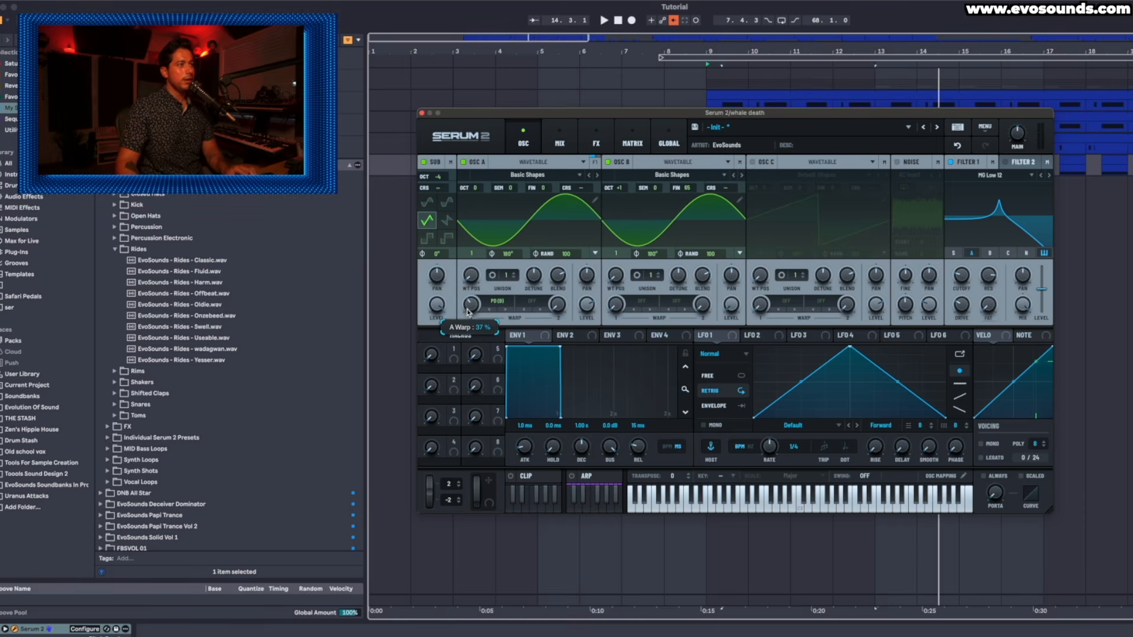
pyautogui.moveTo(474, 310); pyautogui.dragTo(478, 303)
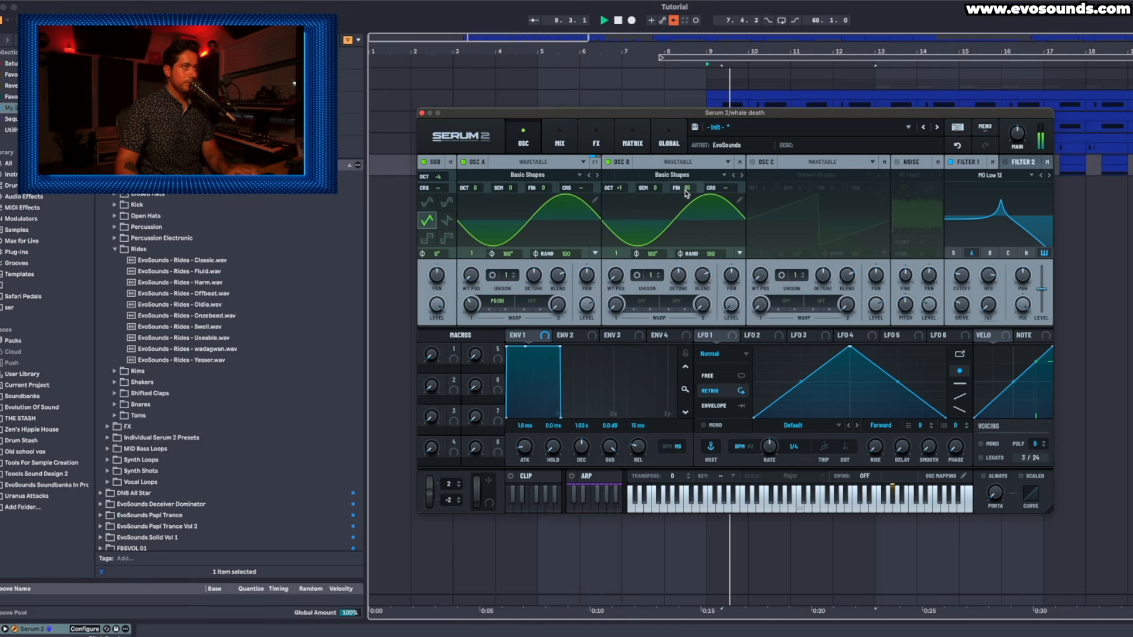
pyautogui.moveTo(689, 191); pyautogui.dragTo(689, 189)
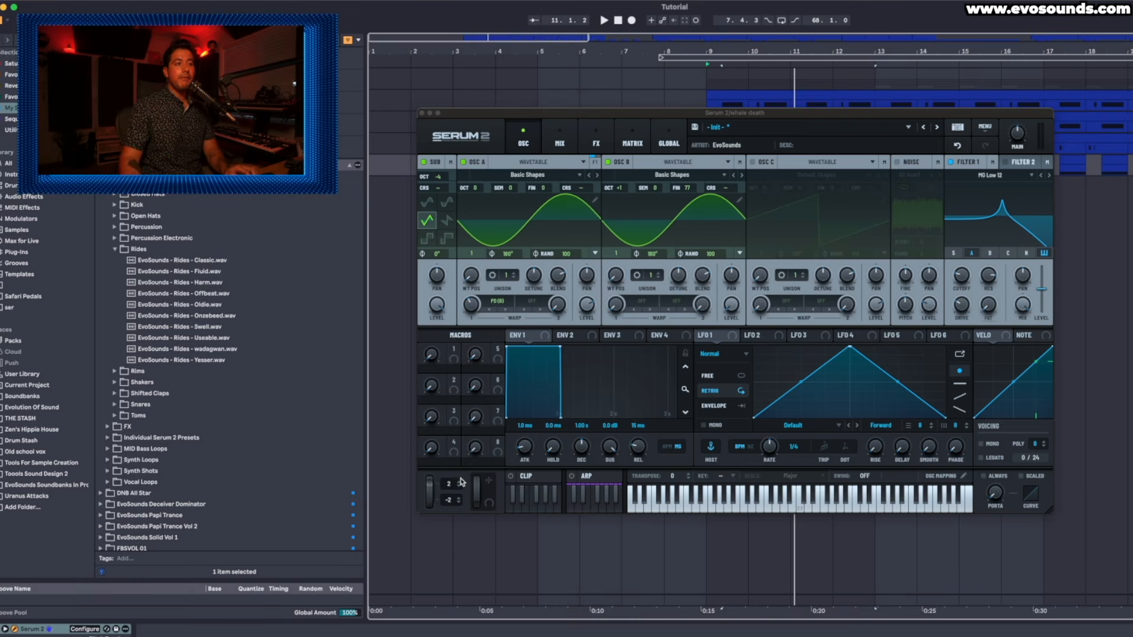
# Set the pitch bend up range to 4 semitones and audition the loop
pyautogui.click(458, 485)
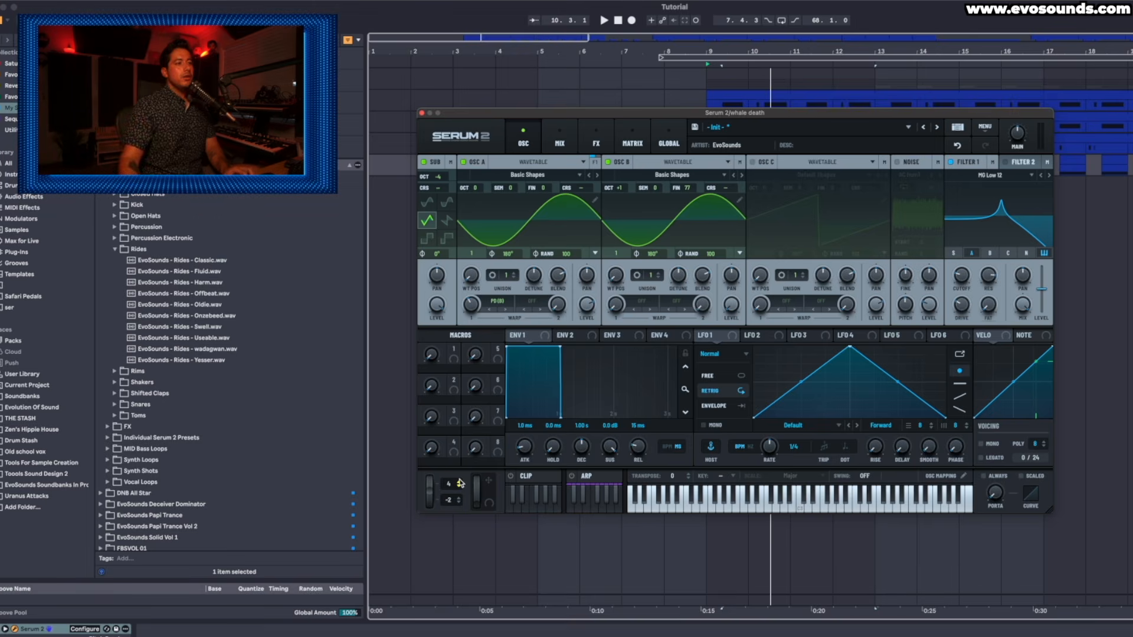
pyautogui.moveTo(452, 485)
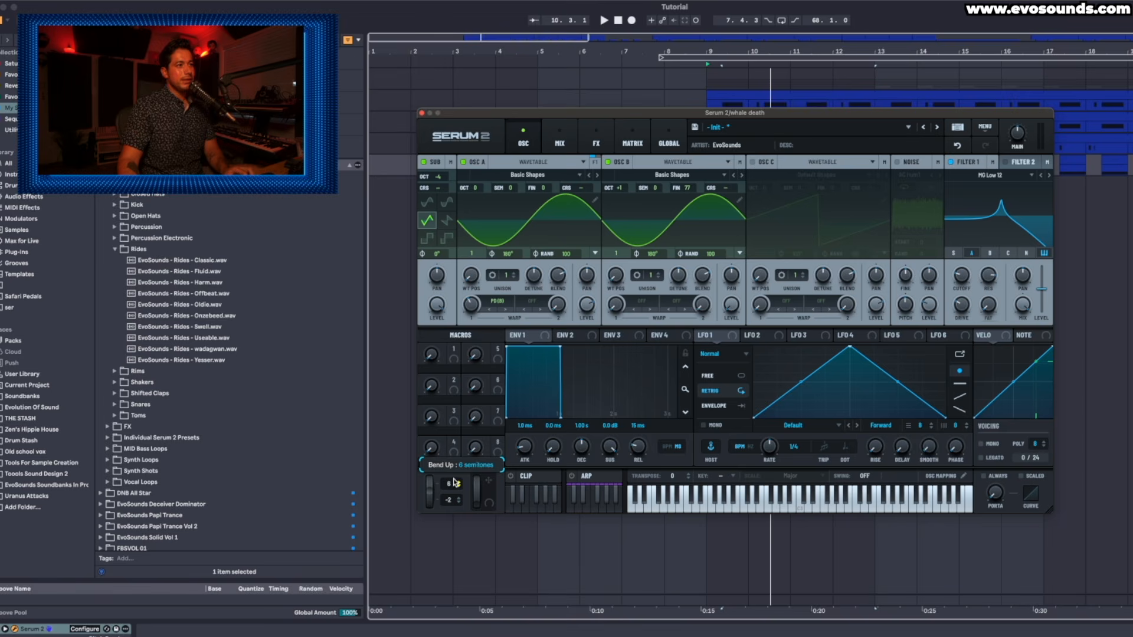
pyautogui.click(454, 487)
pyautogui.moveTo(450, 488); pyautogui.dragTo(452, 485)
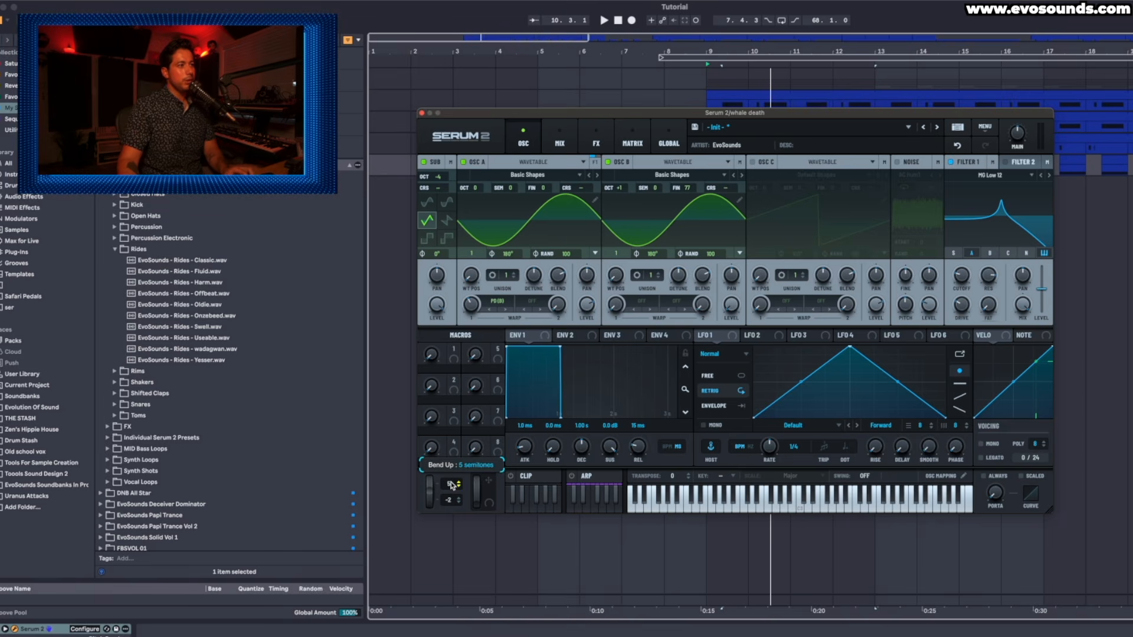
pyautogui.press('space')
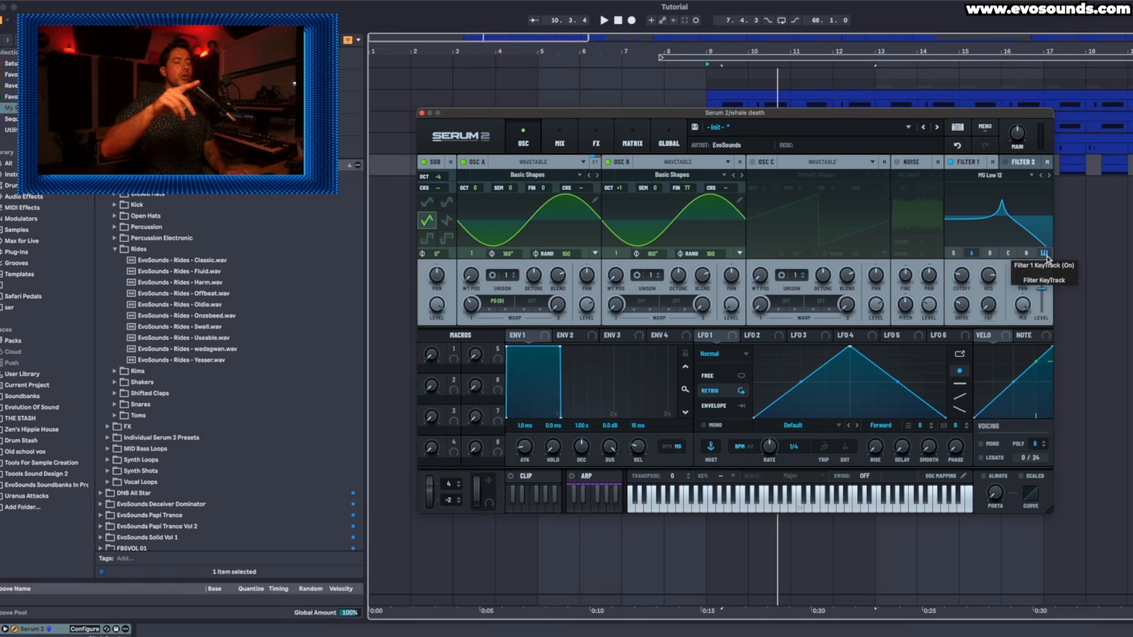
# Raise oscillator B's fine tuning while the loop plays
pyautogui.press('space')
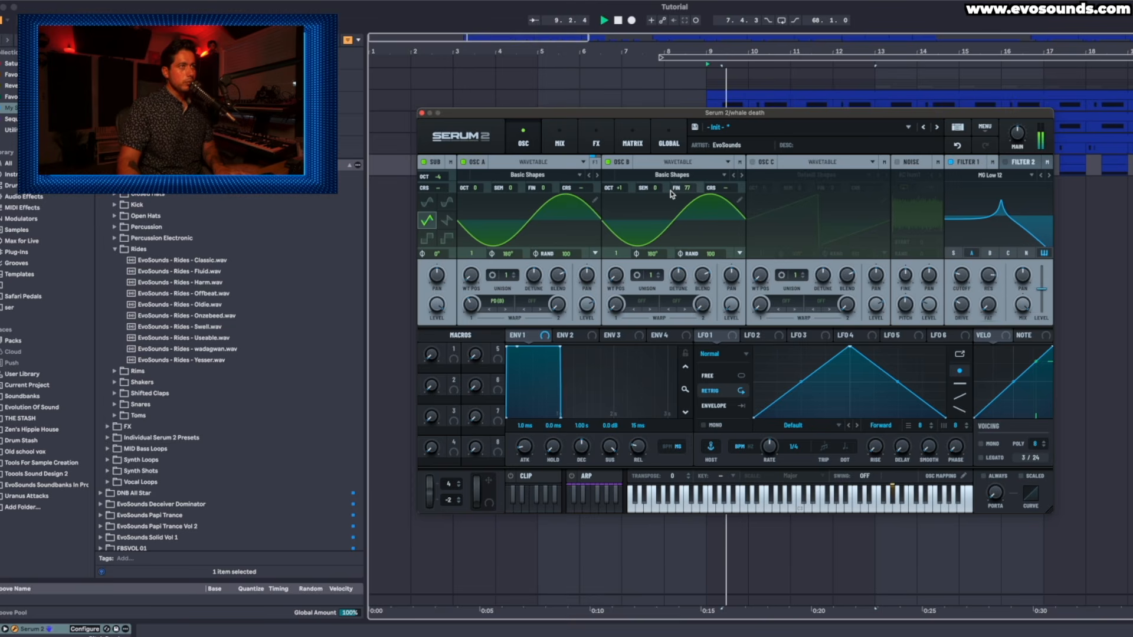
pyautogui.moveTo(672, 189)
pyautogui.mouseDown()
pyautogui.moveTo(672, 203)
pyautogui.moveTo(668, 193)
pyautogui.mouseUp()
pyautogui.press('space')
# Give oscillator A 2 unison voices with phase randomness at 0 and reduce its unison width to about -2
pyautogui.moveTo(503, 277); pyautogui.dragTo(542, 397)
pyautogui.press('space')
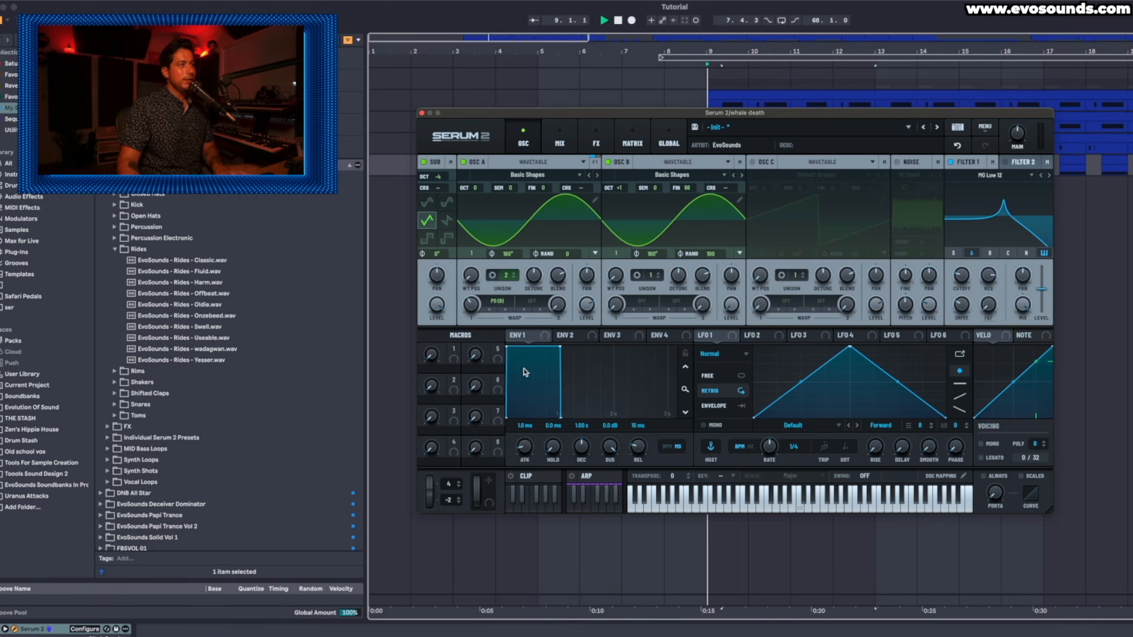
pyautogui.click(492, 275)
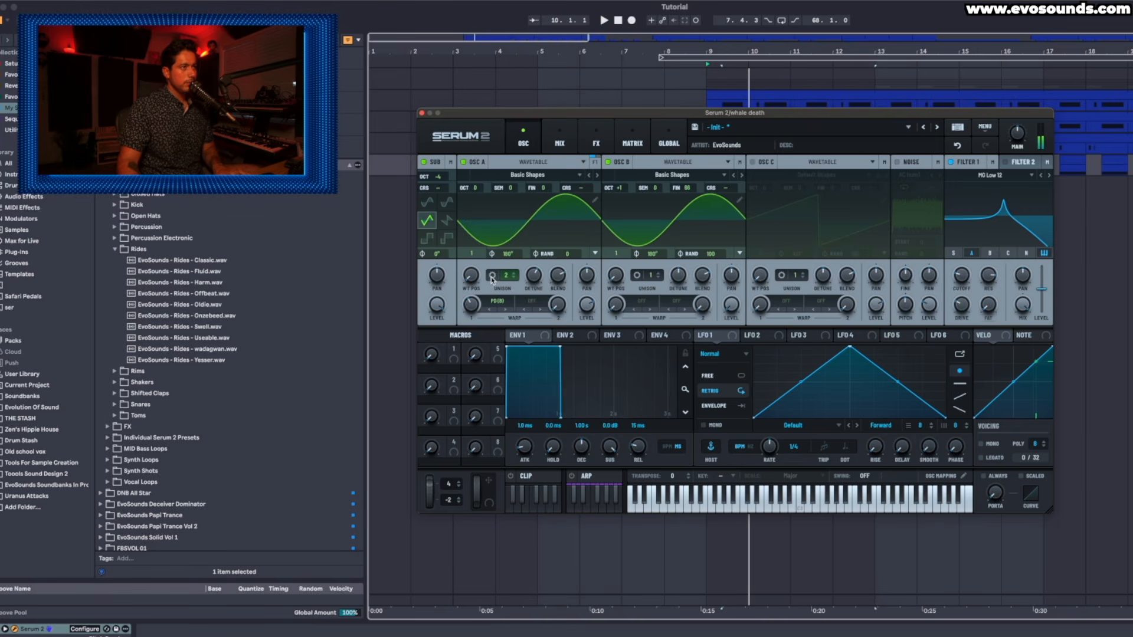
pyautogui.press('space')
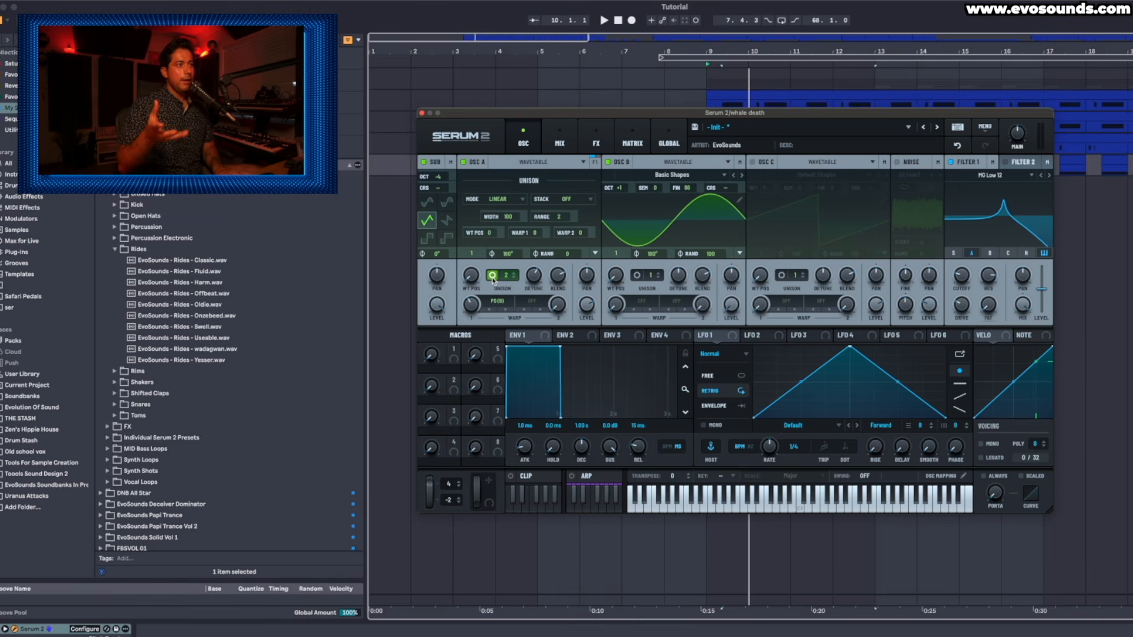
pyautogui.moveTo(507, 216); pyautogui.dragTo(515, 243)
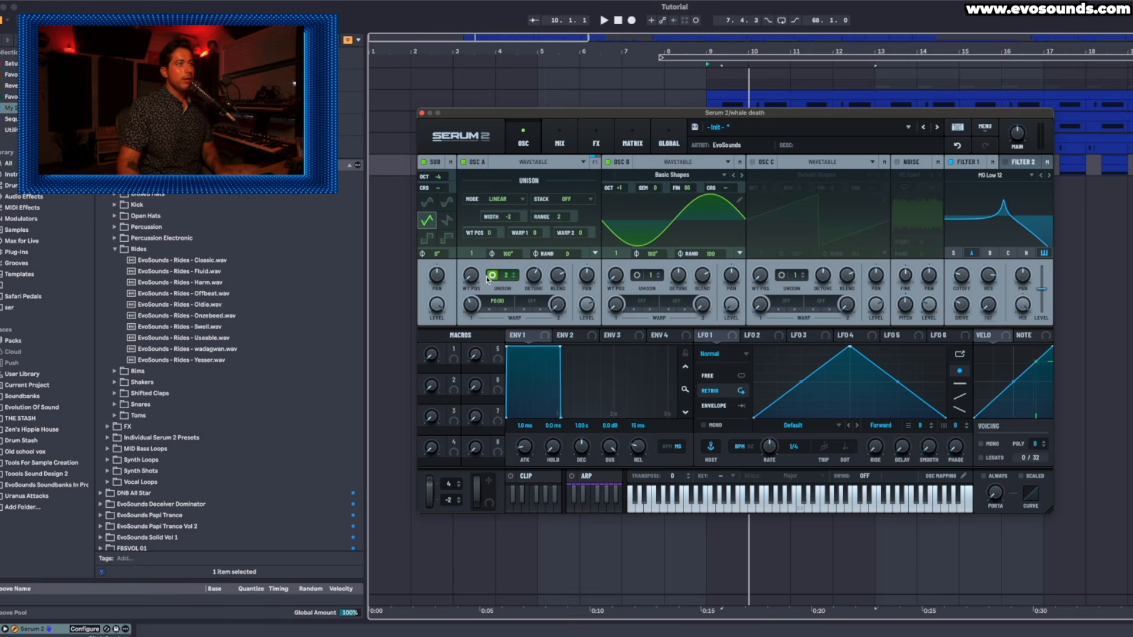
pyautogui.click(492, 276)
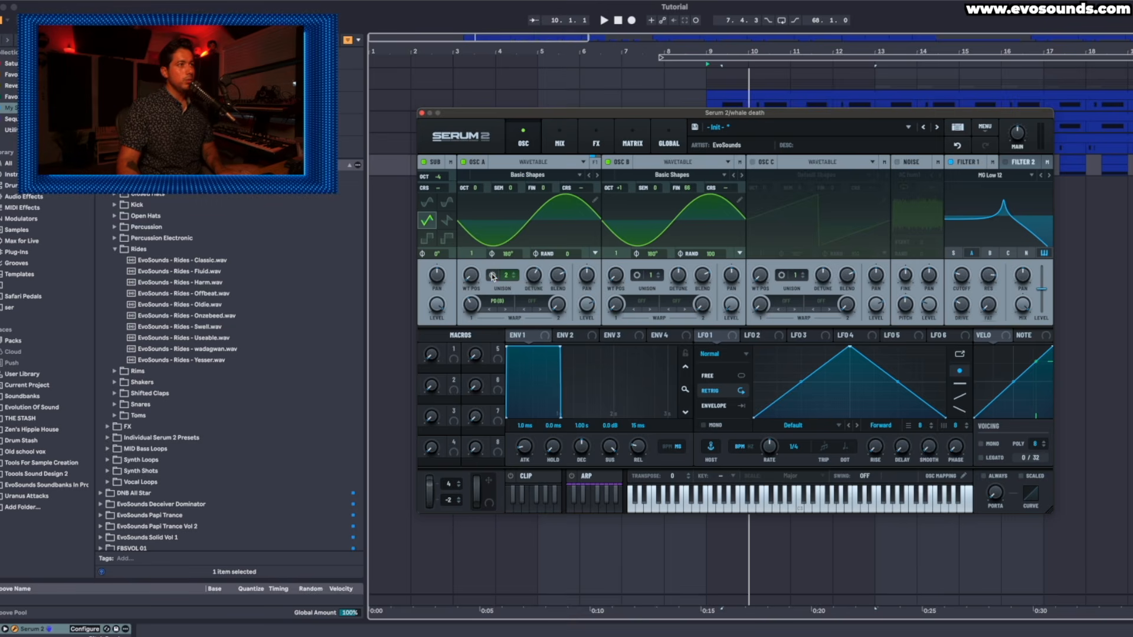
# Adjust oscillator A's unison detune up and down against the playing loop, finishing at a lower amount
pyautogui.click(537, 272)
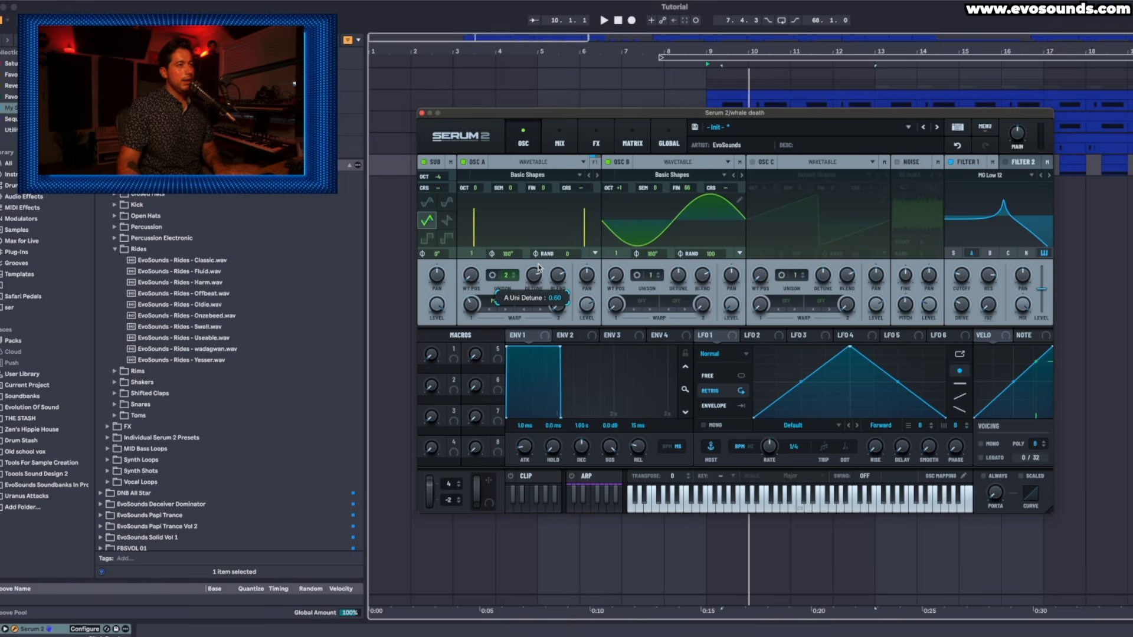
pyautogui.press('space')
pyautogui.moveTo(535, 278); pyautogui.dragTo(558, 244)
pyautogui.press('space')
pyautogui.click(527, 296)
pyautogui.click(536, 280)
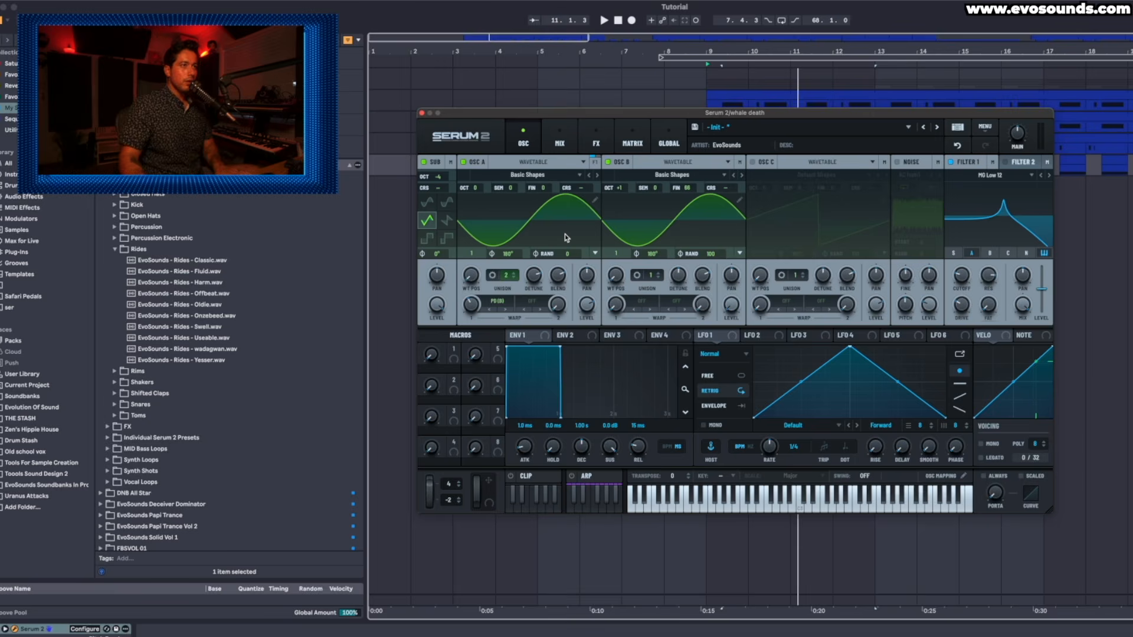
pyautogui.press('space')
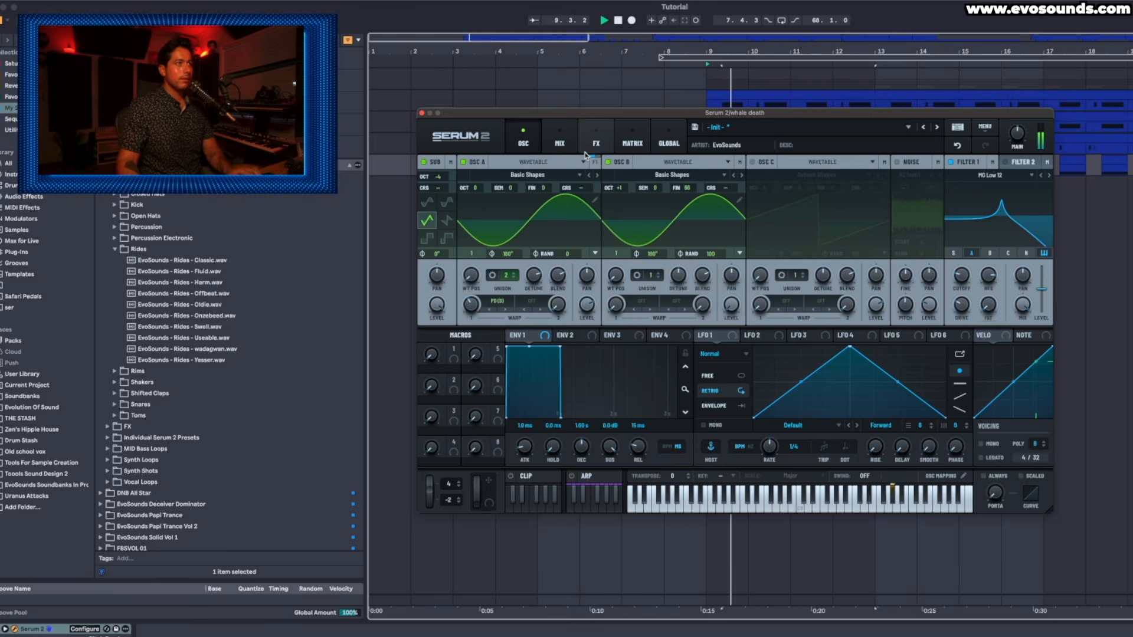
pyautogui.moveTo(529, 276)
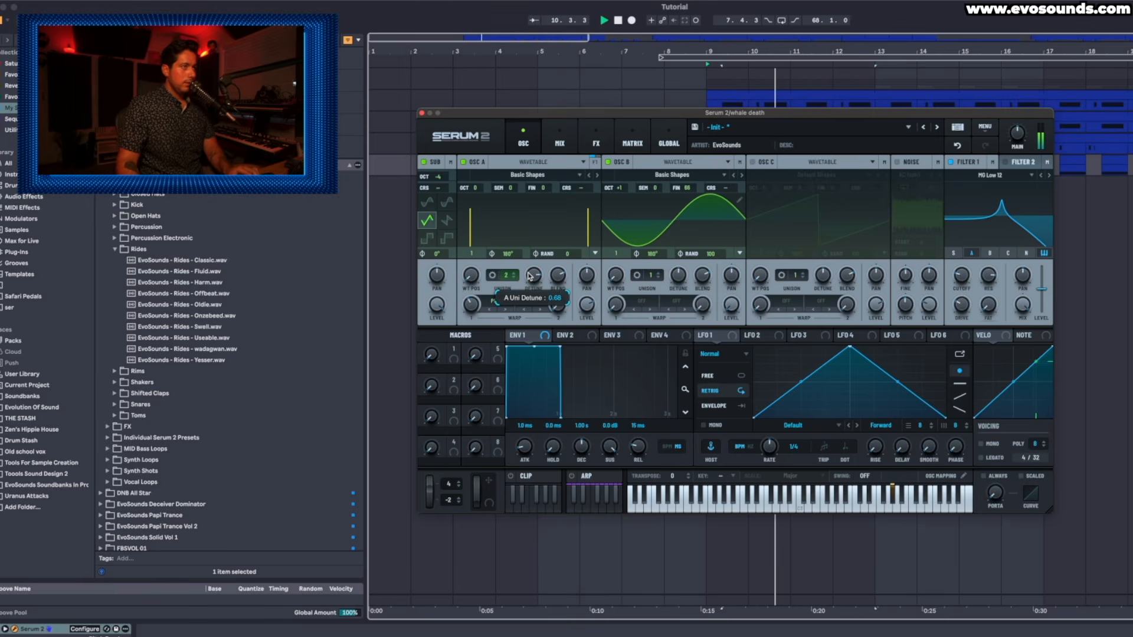
pyautogui.moveTo(529, 276); pyautogui.dragTo(511, 330)
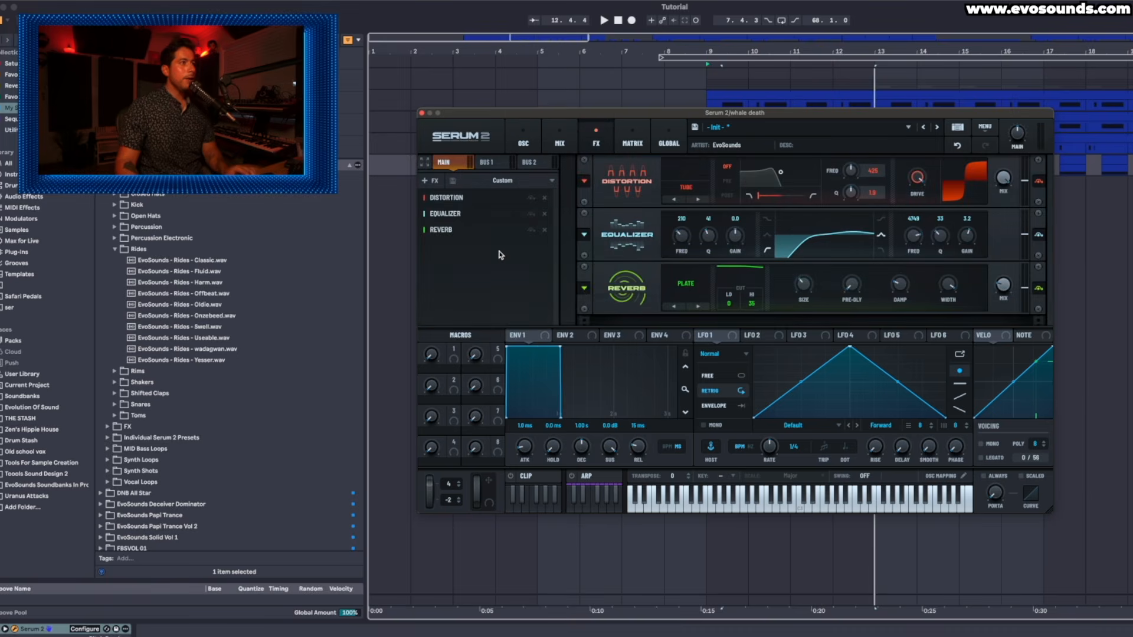
# Add a Flanger effect to the main chain, lower its depth and reduce its mix to about 84% while the loop plays
pyautogui.rightClick(500, 251)
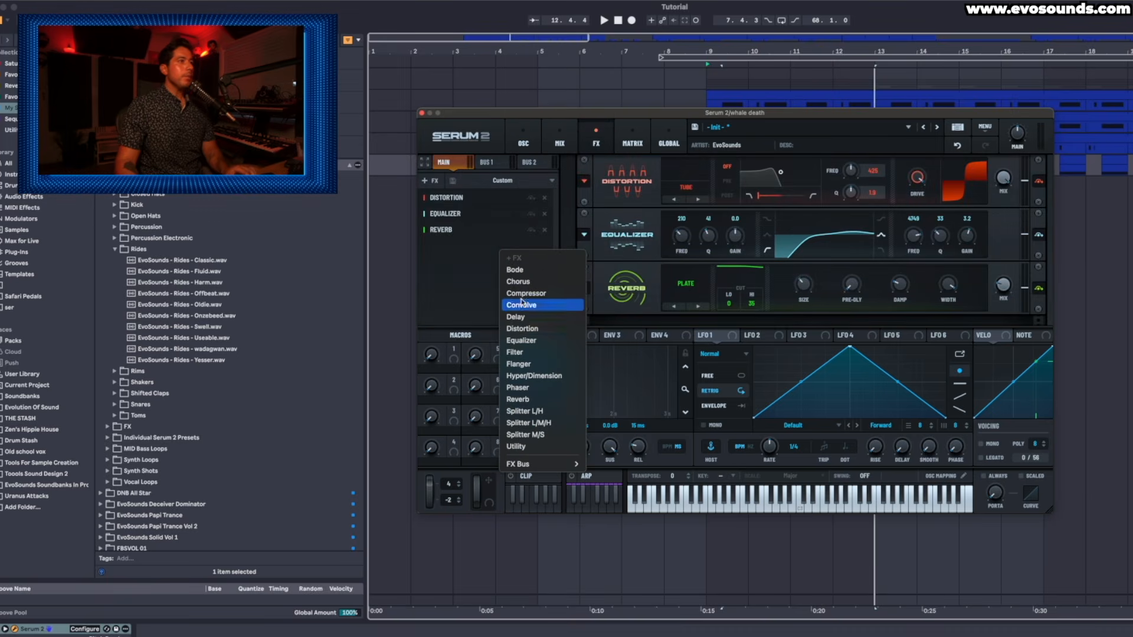
pyautogui.click(527, 365)
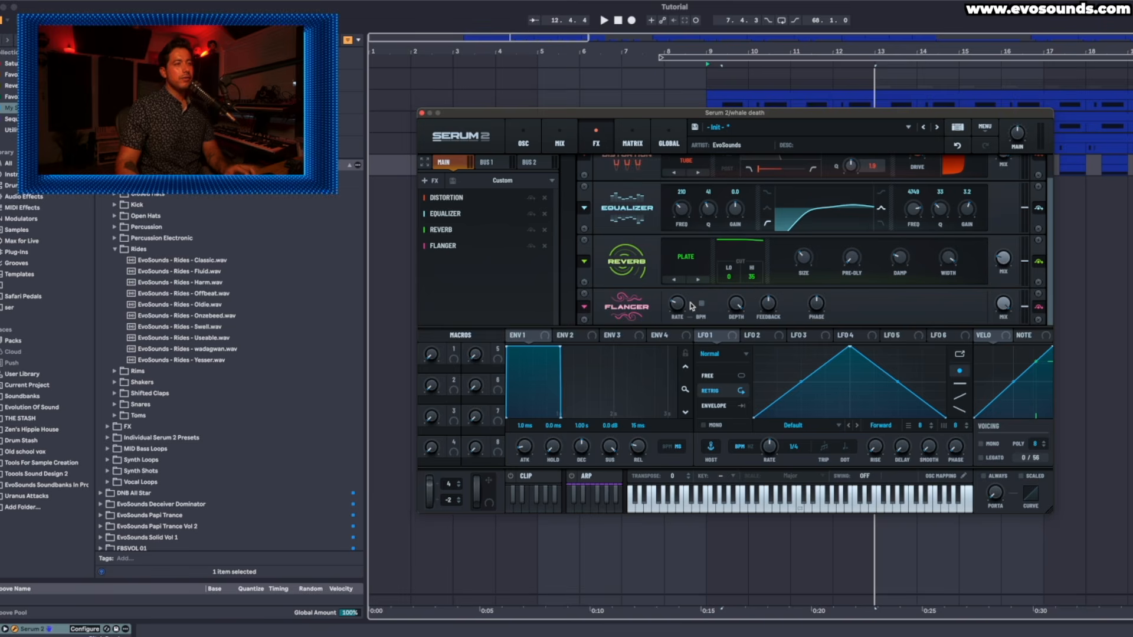
pyautogui.press('space')
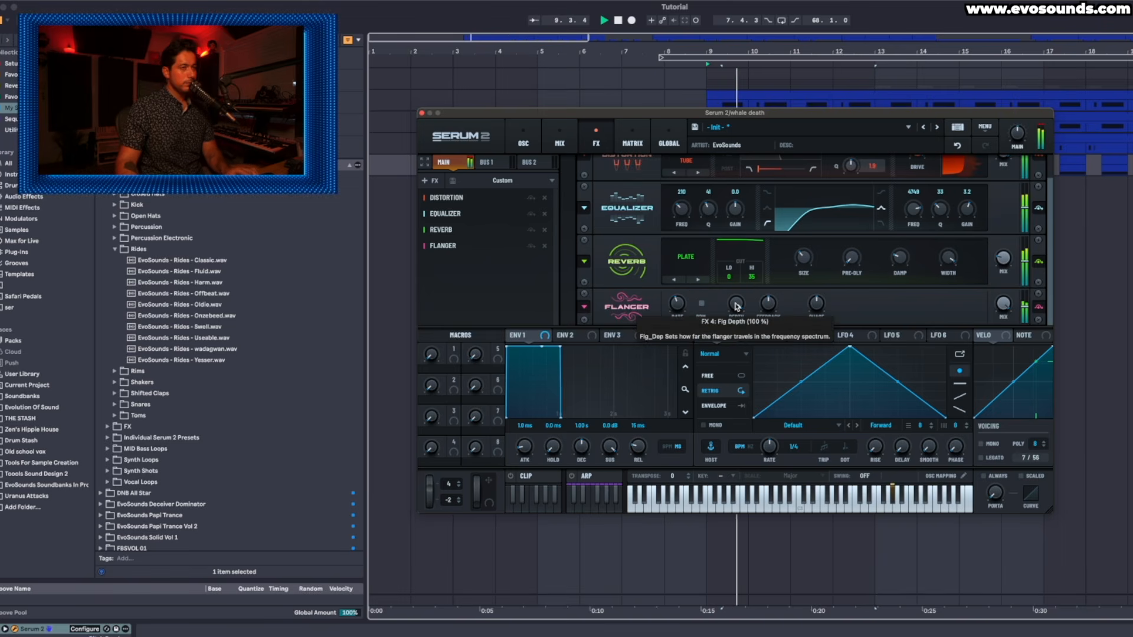
pyautogui.moveTo(738, 306); pyautogui.dragTo(715, 353)
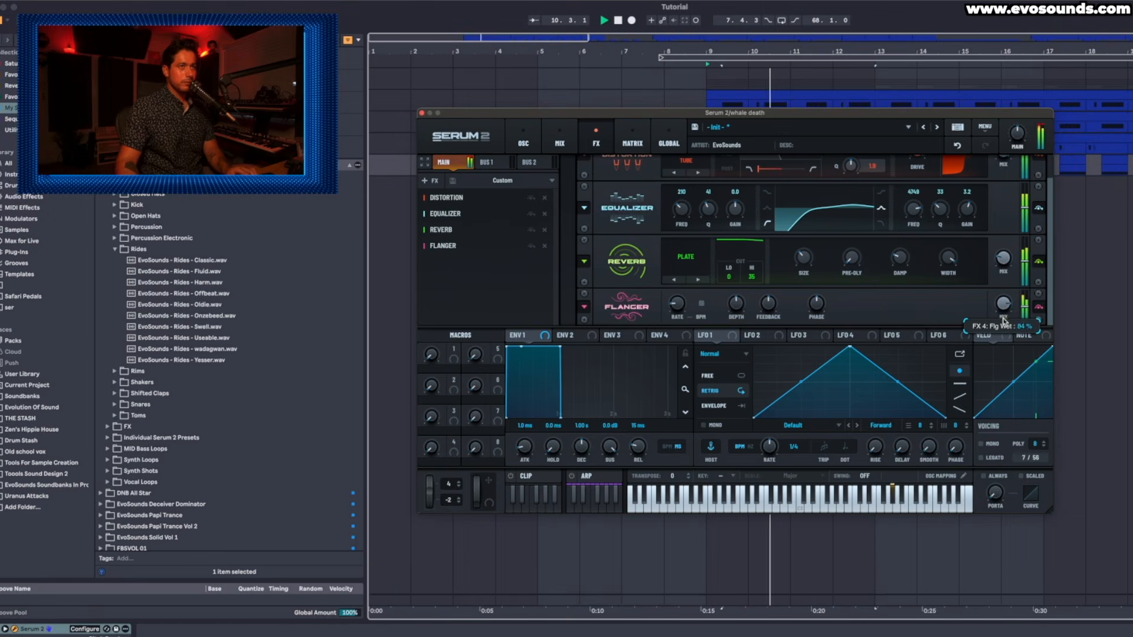
pyautogui.moveTo(843, 267)
pyautogui.mouseDown()
pyautogui.moveTo(837, 291)
pyautogui.moveTo(841, 275)
pyautogui.mouseUp()
pyautogui.press('space')
# Add a Hyper/Dimension effect with Hyper unison set to 4, audition it and return to the oscillator page
pyautogui.rightClick(427, 276)
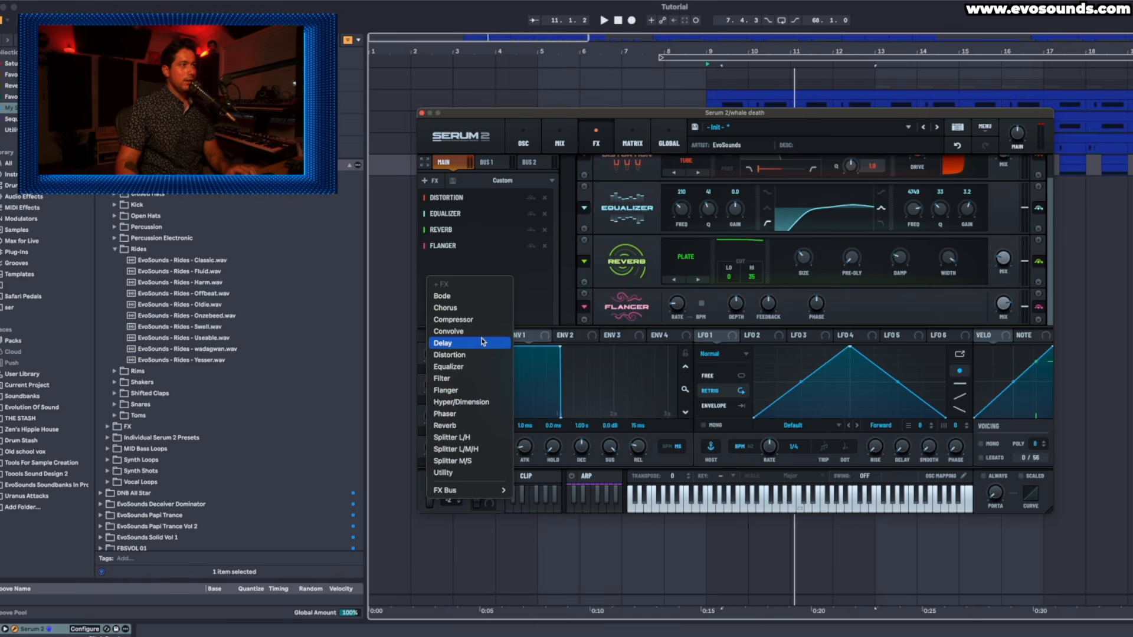
pyautogui.click(488, 402)
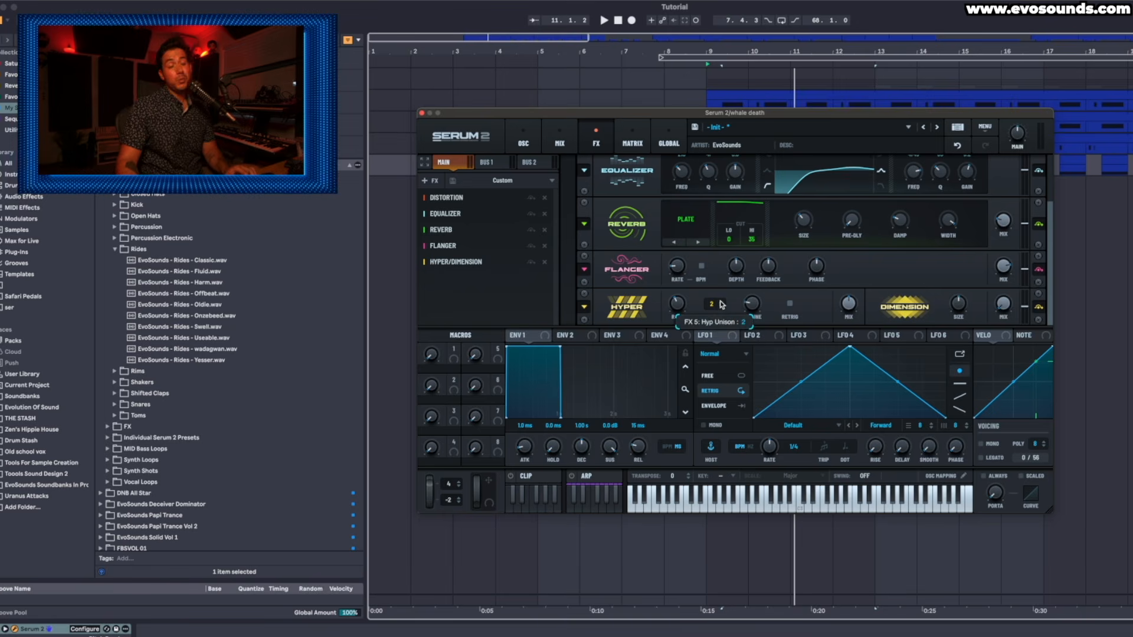
pyautogui.moveTo(714, 305); pyautogui.dragTo(731, 289)
pyautogui.press('space')
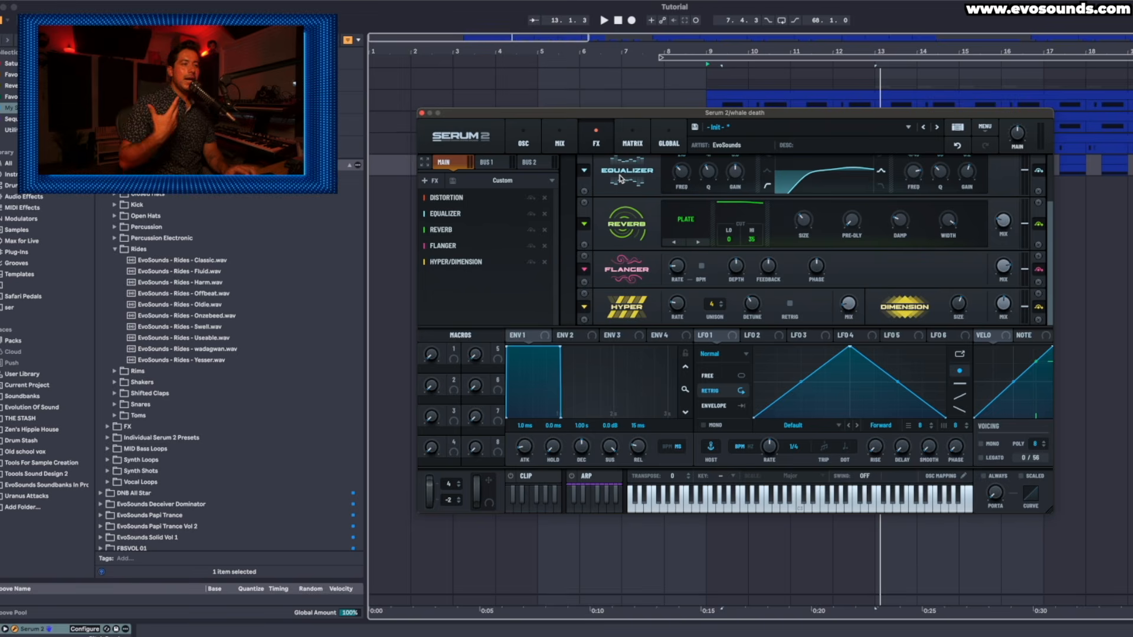
pyautogui.click(524, 140)
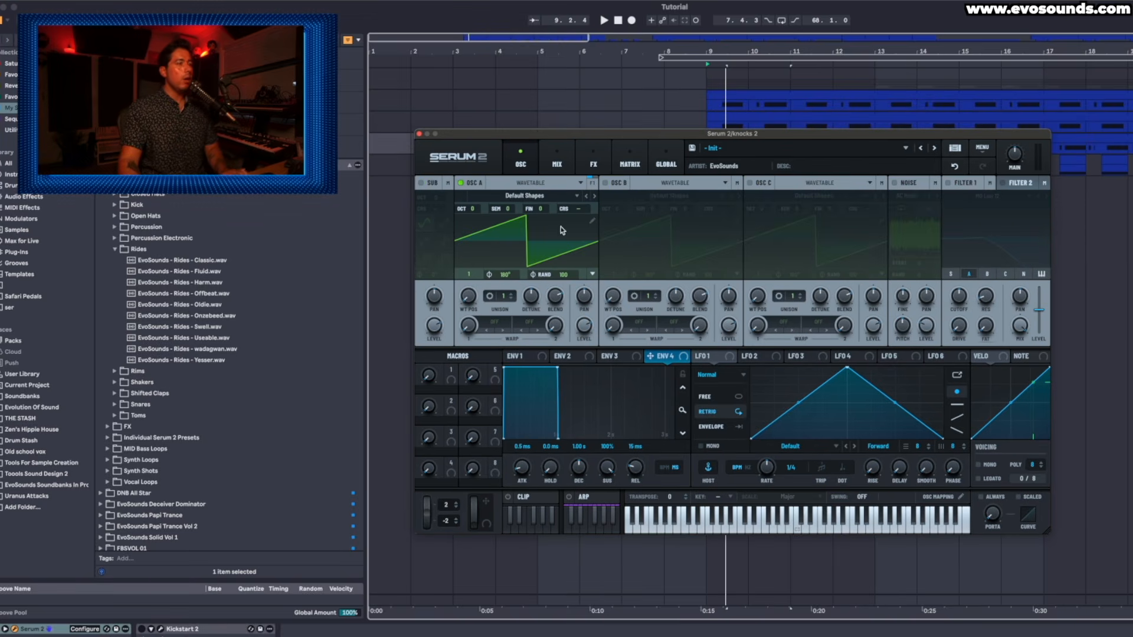
# Load the Analog Basic Shapes wavetable into oscillator A and set its octave to -3
pyautogui.click(528, 195)
pyautogui.moveTo(531, 208)
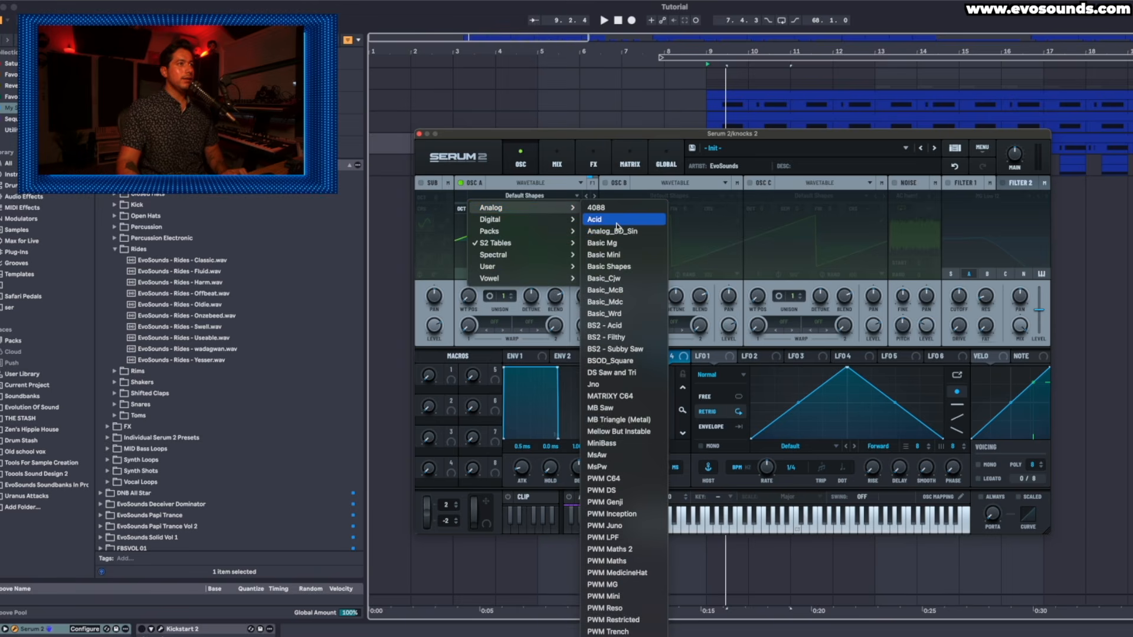
pyautogui.click(602, 269)
pyautogui.moveTo(465, 298); pyautogui.dragTo(464, 330)
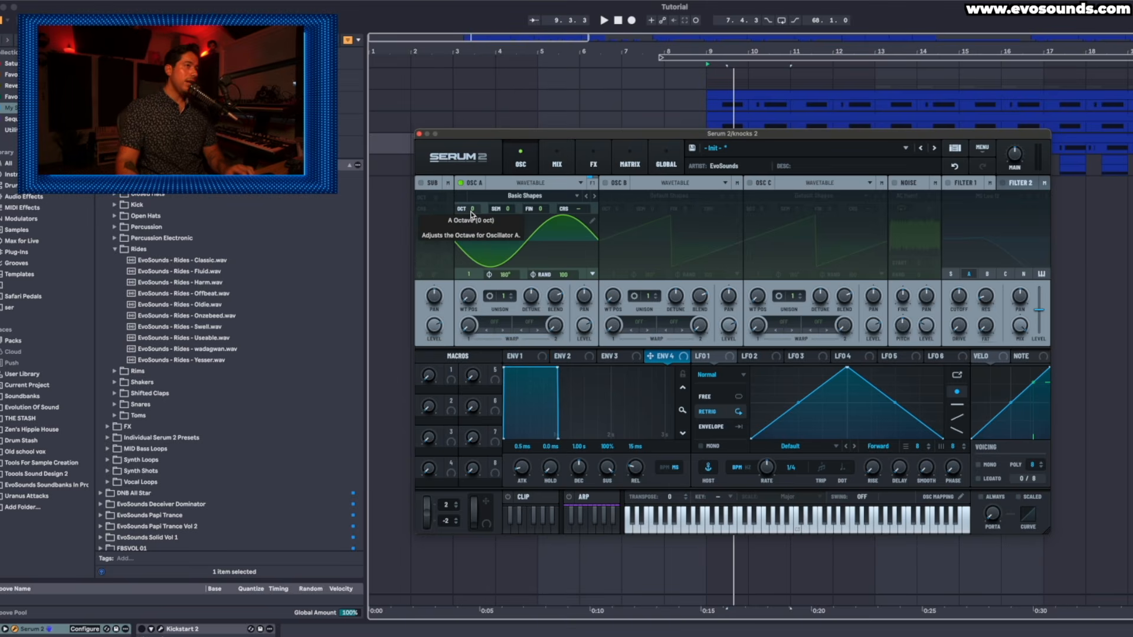
pyautogui.moveTo(472, 213); pyautogui.dragTo(472, 221)
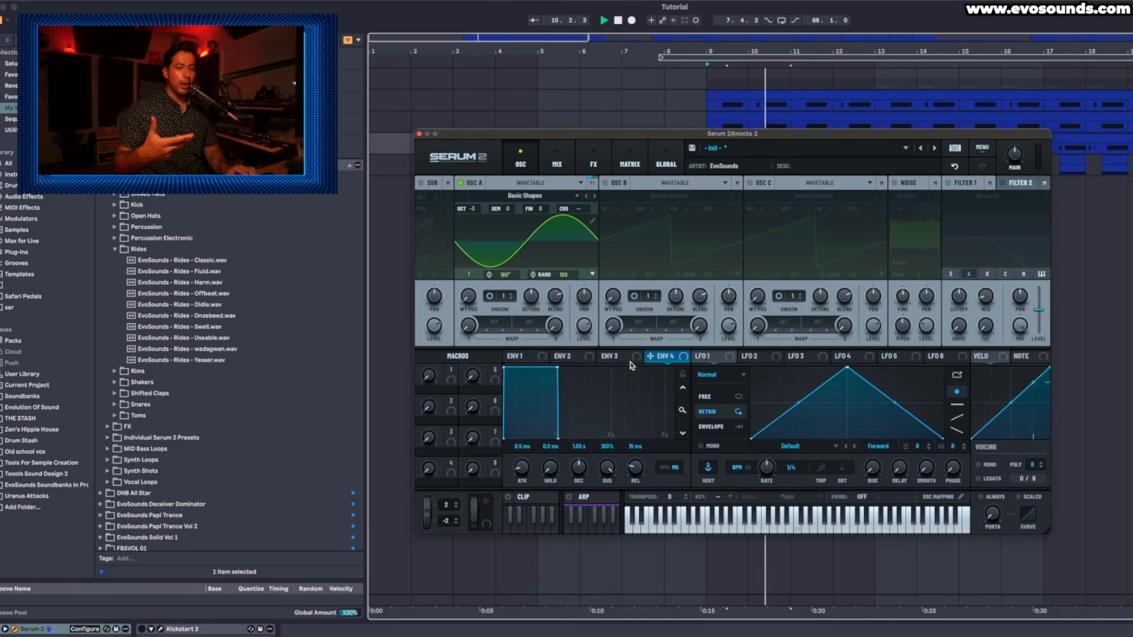
# Modulate oscillator A's coarse pitch with Env 4, setting that envelope's sustain to zero and shortening its decay to about 200 ms
pyautogui.moveTo(667, 363); pyautogui.dragTo(594, 210)
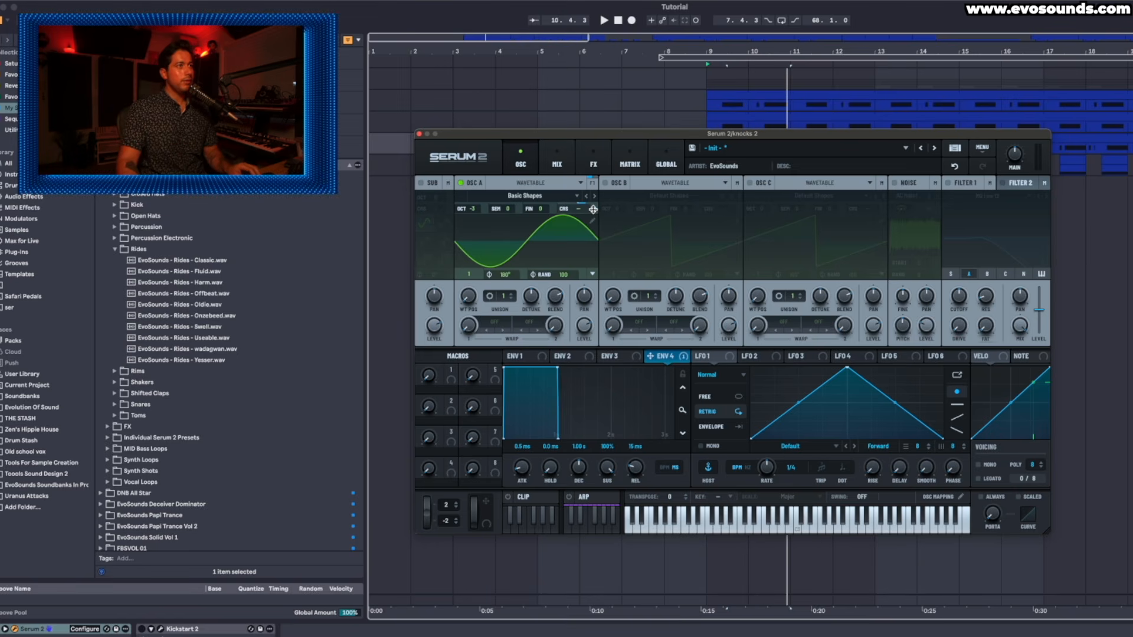
pyautogui.click(629, 160)
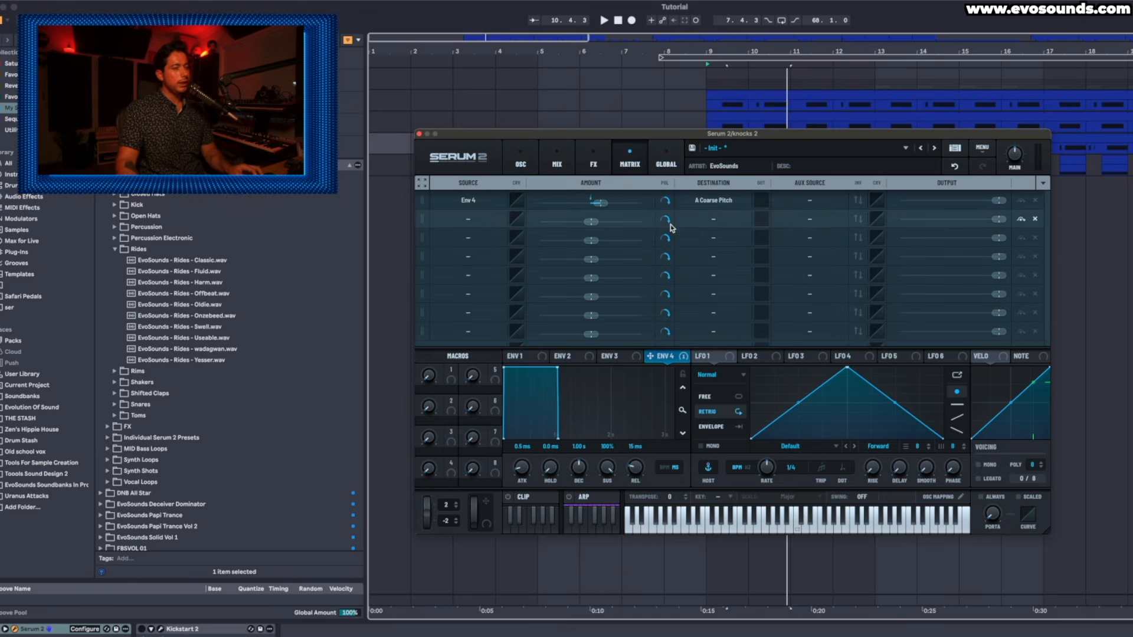
pyautogui.click(521, 160)
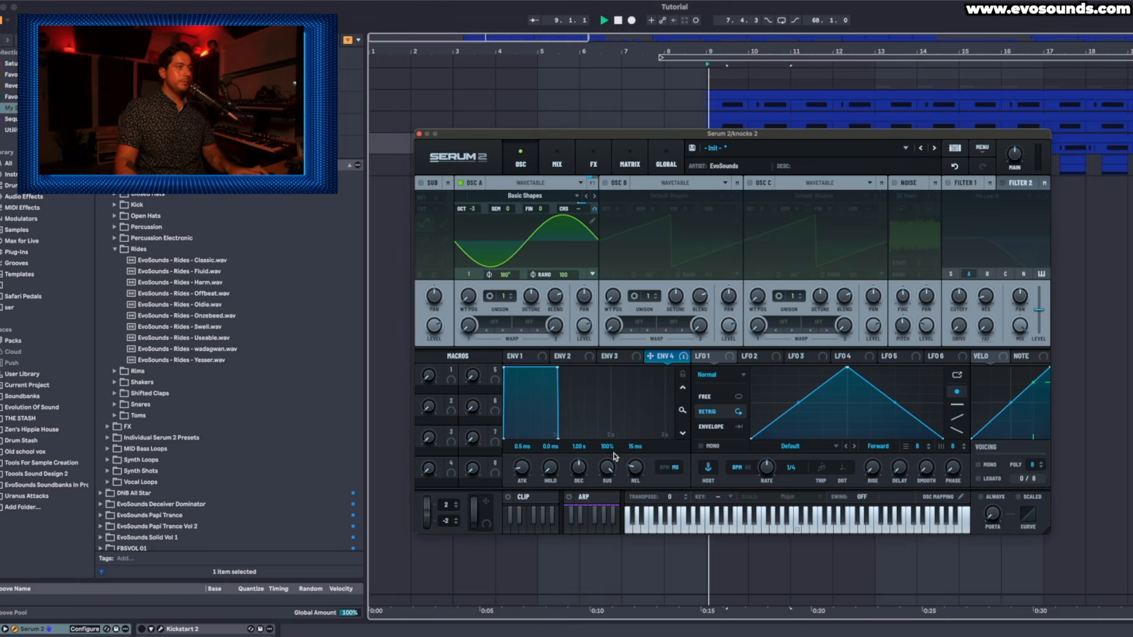
pyautogui.moveTo(614, 456); pyautogui.dragTo(605, 486)
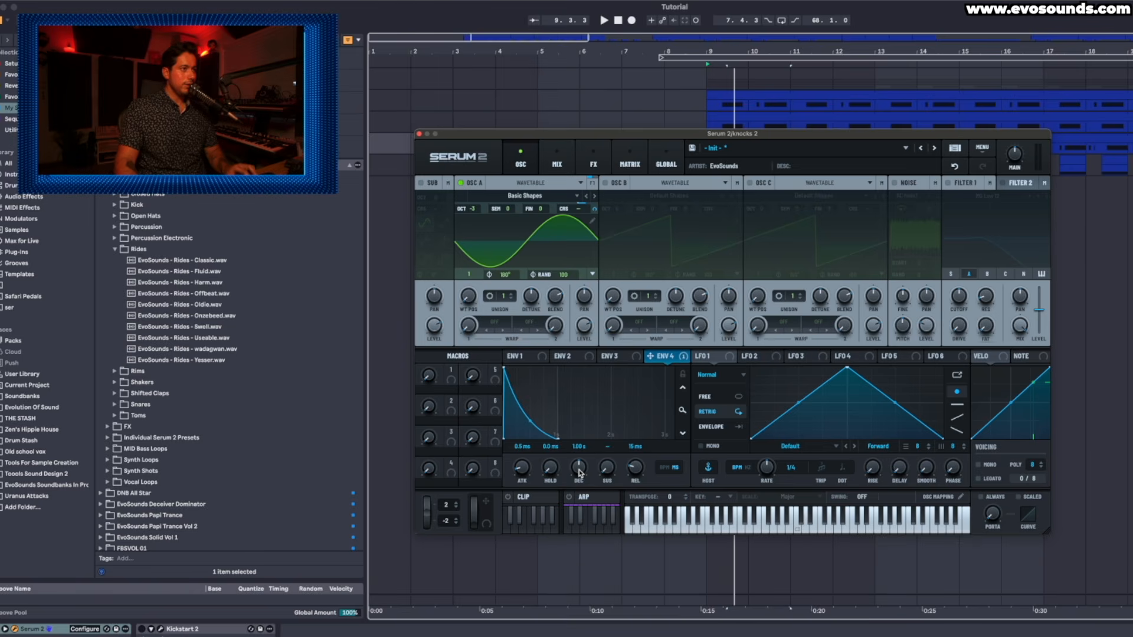
pyautogui.moveTo(574, 479); pyautogui.dragTo(574, 482)
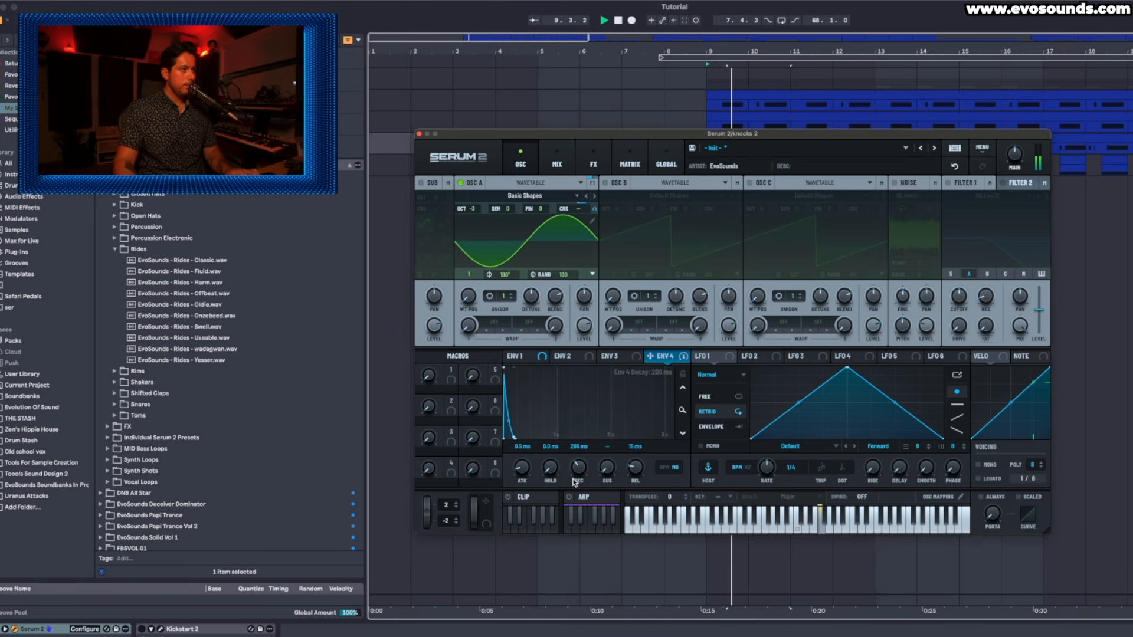
pyautogui.click(595, 161)
pyautogui.click(470, 253)
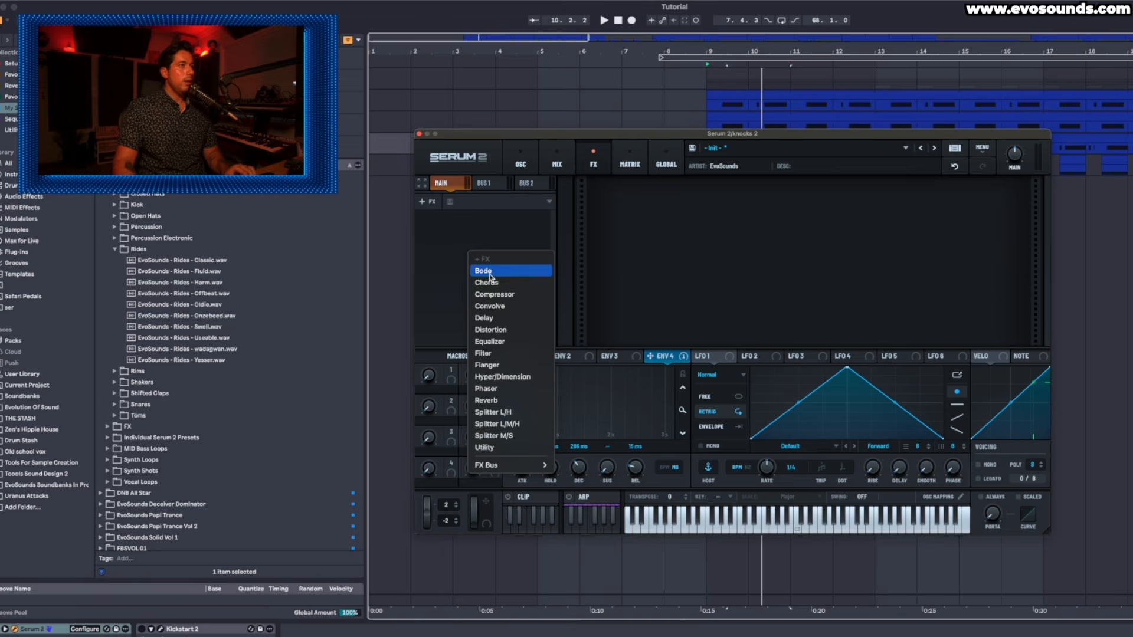
pyautogui.click(499, 318)
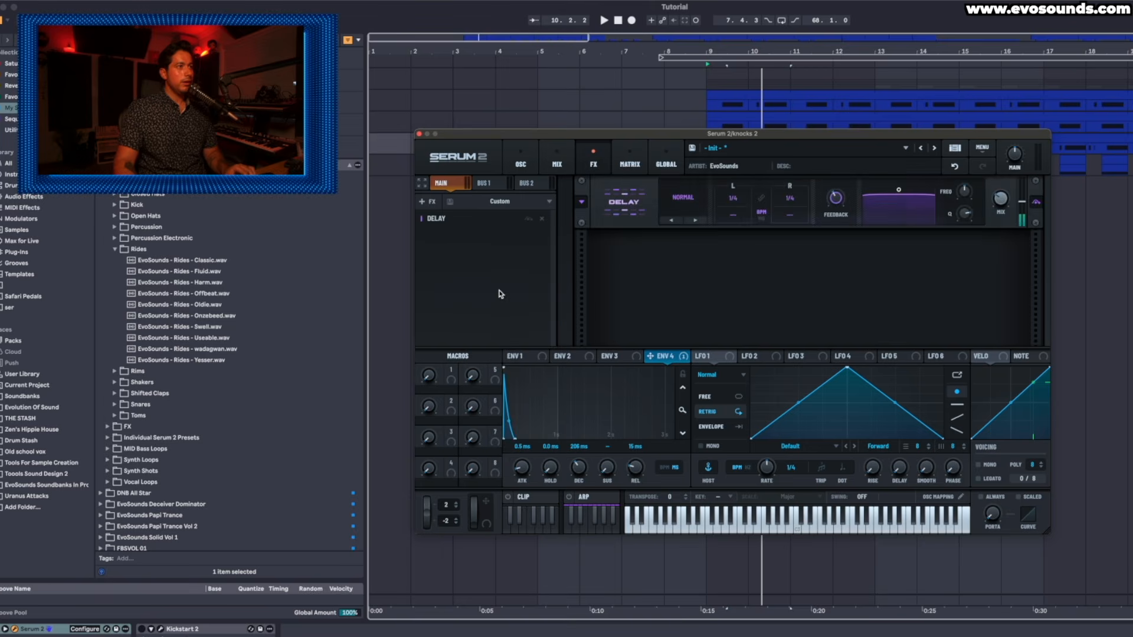
pyautogui.click(541, 219)
# Add a Distortion effect to the main chain and audition it with the loop
pyautogui.click(513, 235)
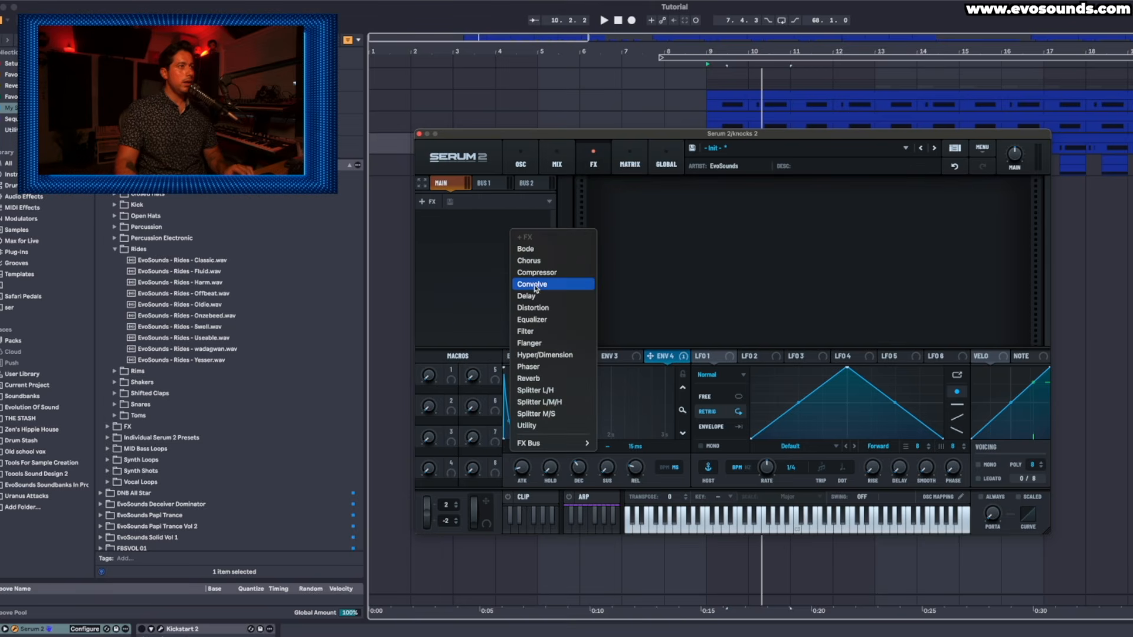
pyautogui.click(534, 308)
pyautogui.press('space')
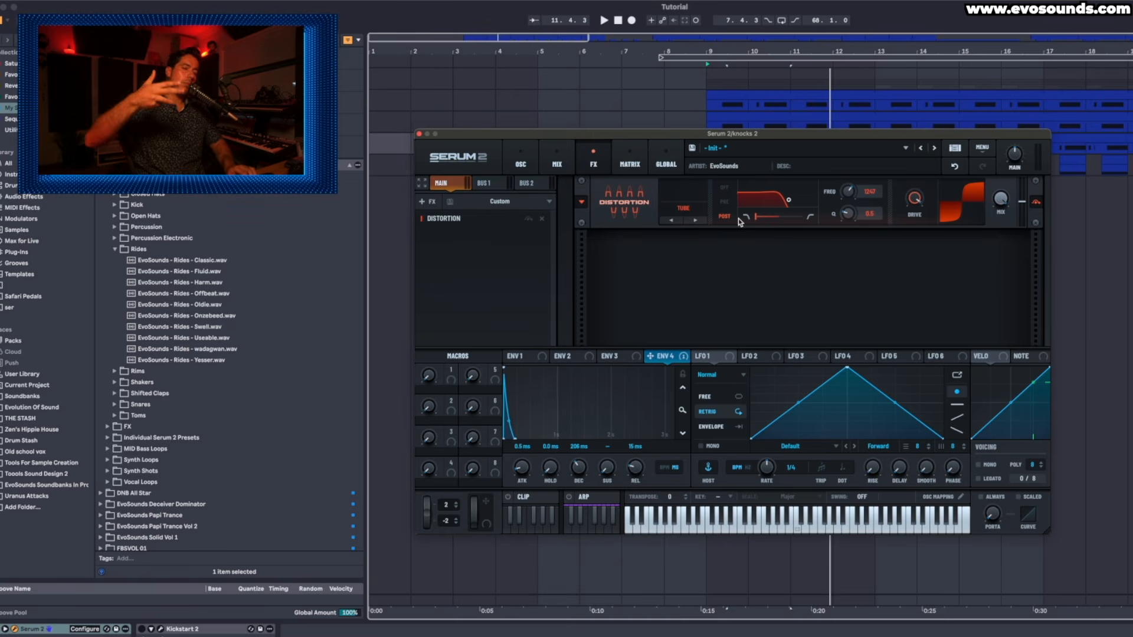
pyautogui.press('space')
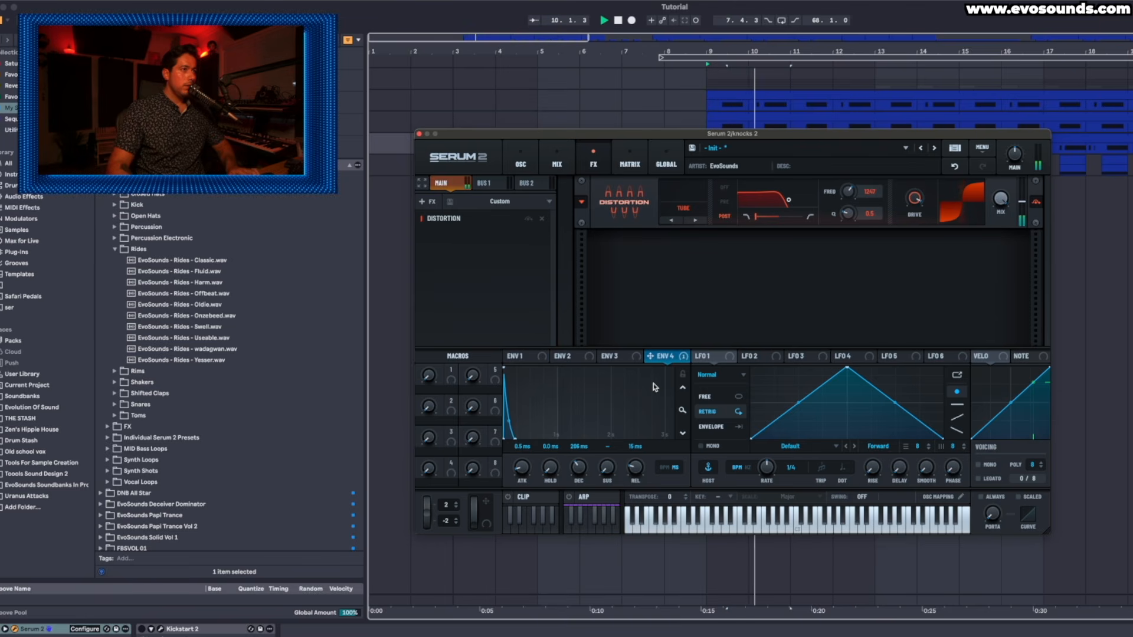
# Adjust Env 4's depth on oscillator A's coarse pitch against the loop, and raise the Distortion post-filter frequency with its Q at 0.1
pyautogui.click(524, 172)
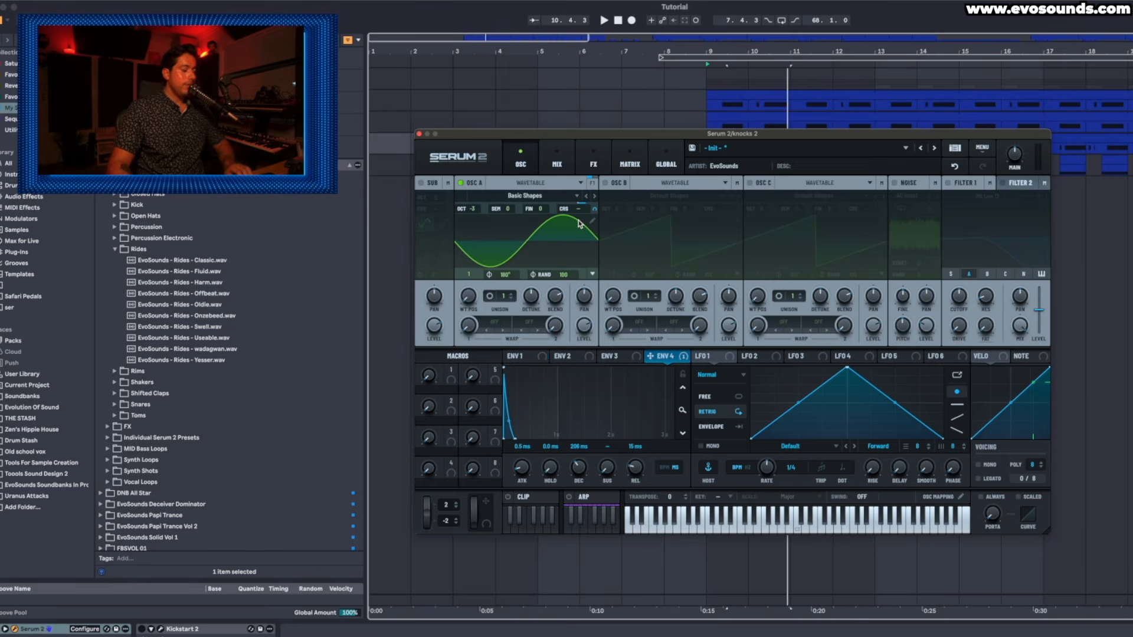
pyautogui.moveTo(592, 207); pyautogui.dragTo(594, 199)
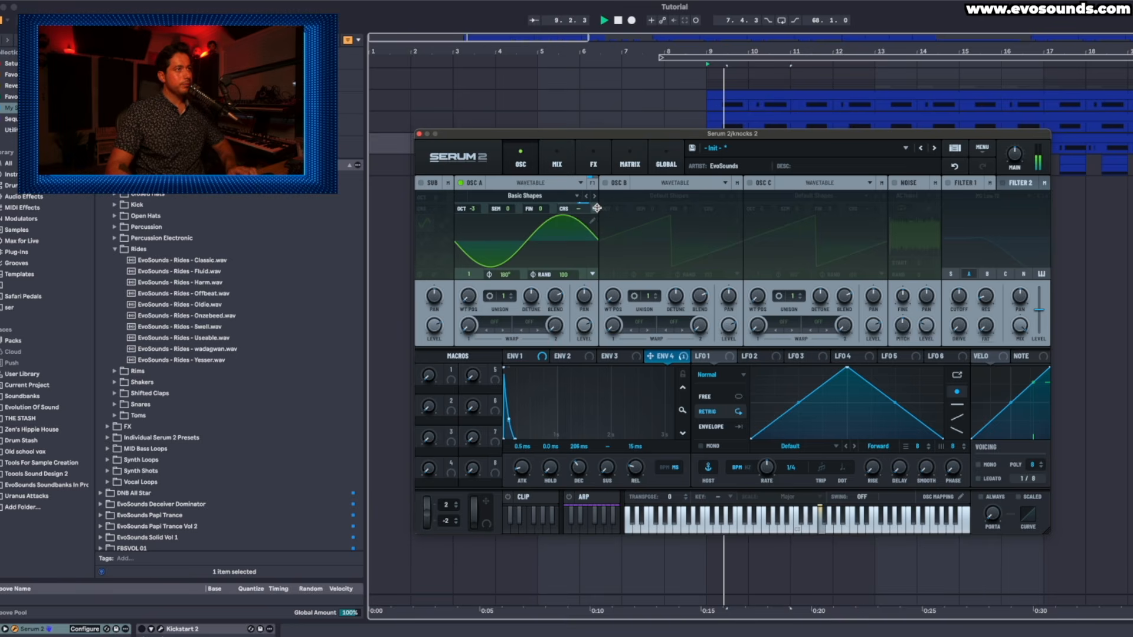
pyautogui.moveTo(596, 210); pyautogui.dragTo(592, 217)
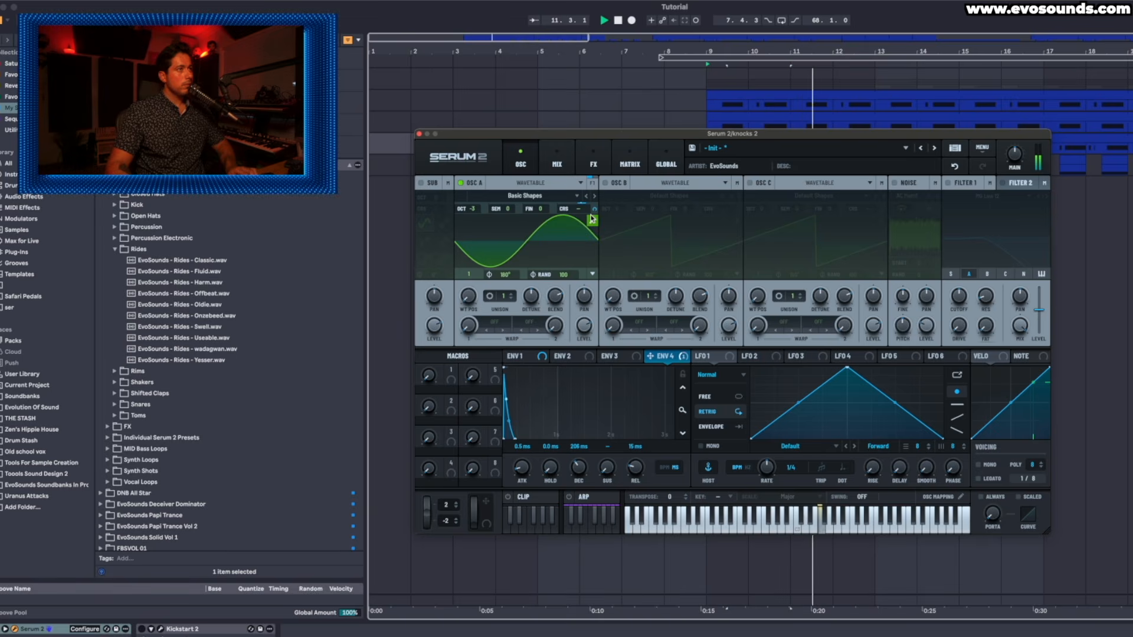
pyautogui.click(593, 163)
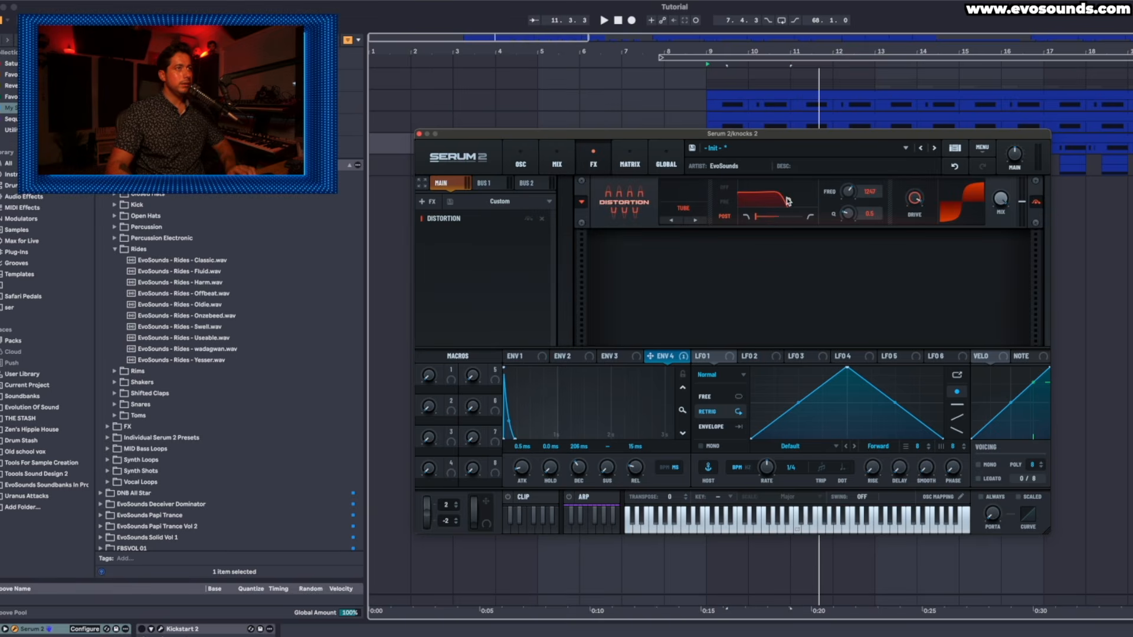
pyautogui.moveTo(910, 197)
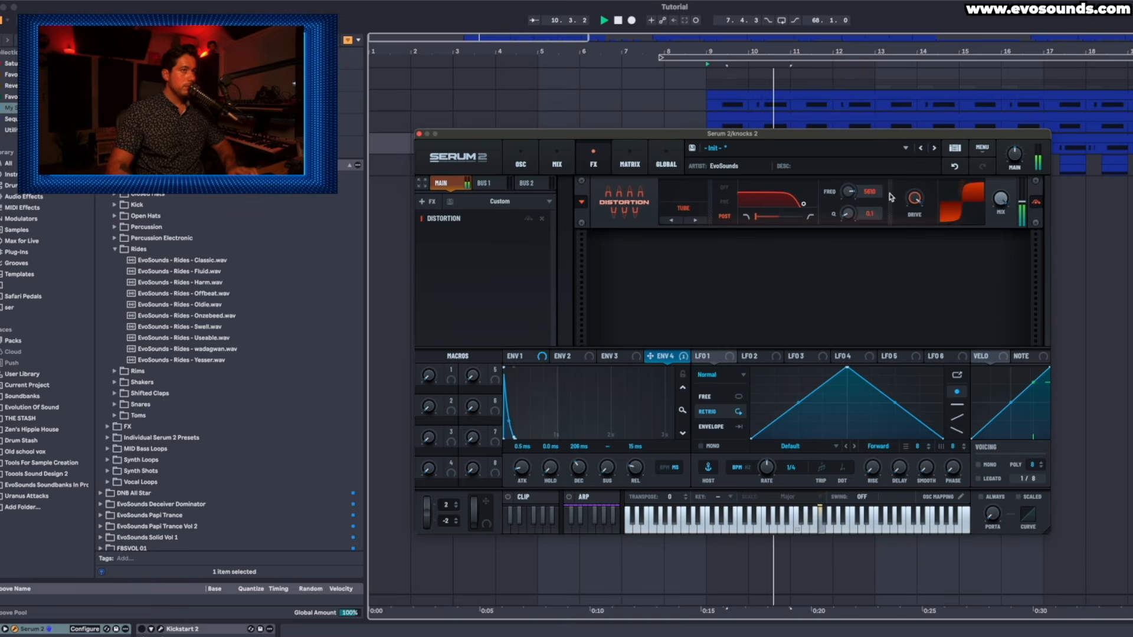
# Enable oscillator B and switch it from Wavetable to Sample mode
pyautogui.click(521, 162)
pyautogui.click(605, 183)
pyautogui.click(669, 196)
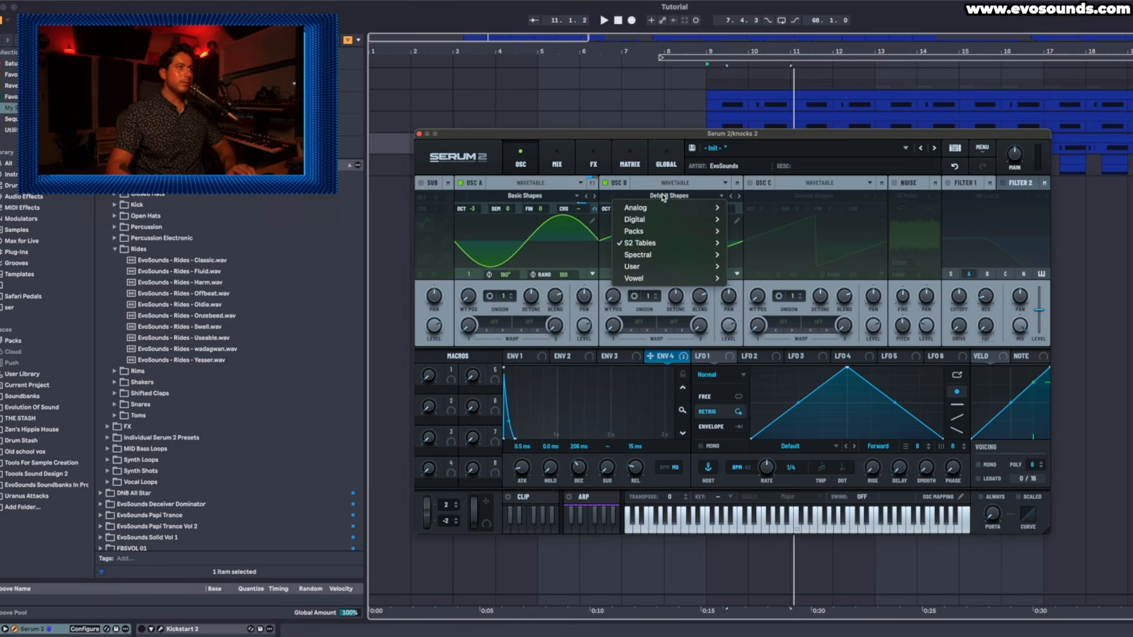
pyautogui.moveTo(674, 254)
pyautogui.click(674, 186)
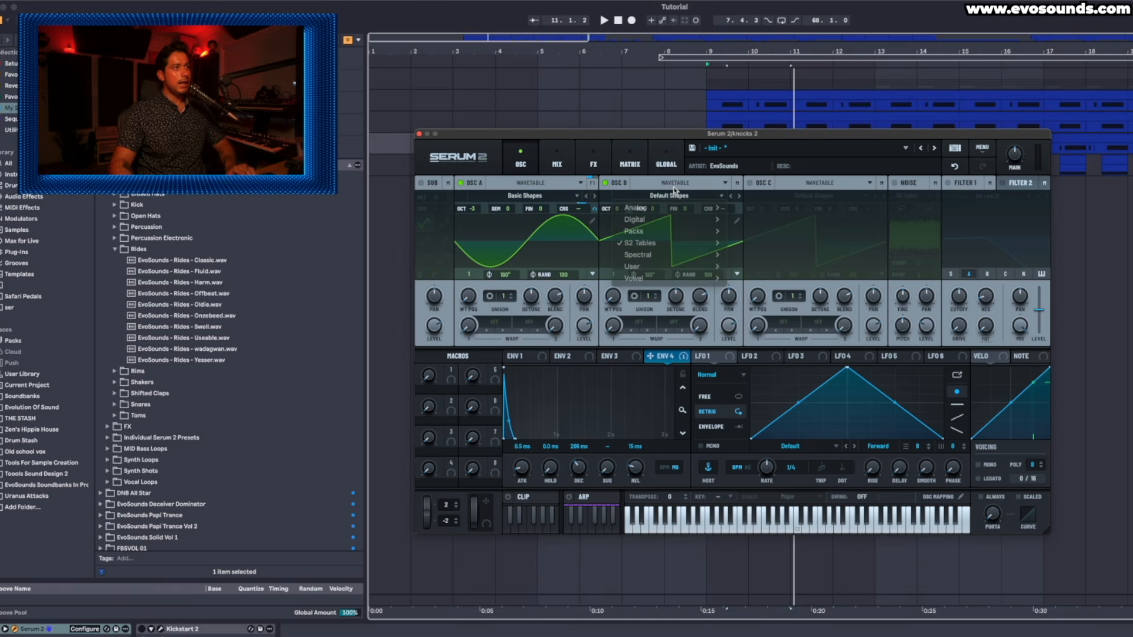
pyautogui.click(674, 184)
pyautogui.click(675, 219)
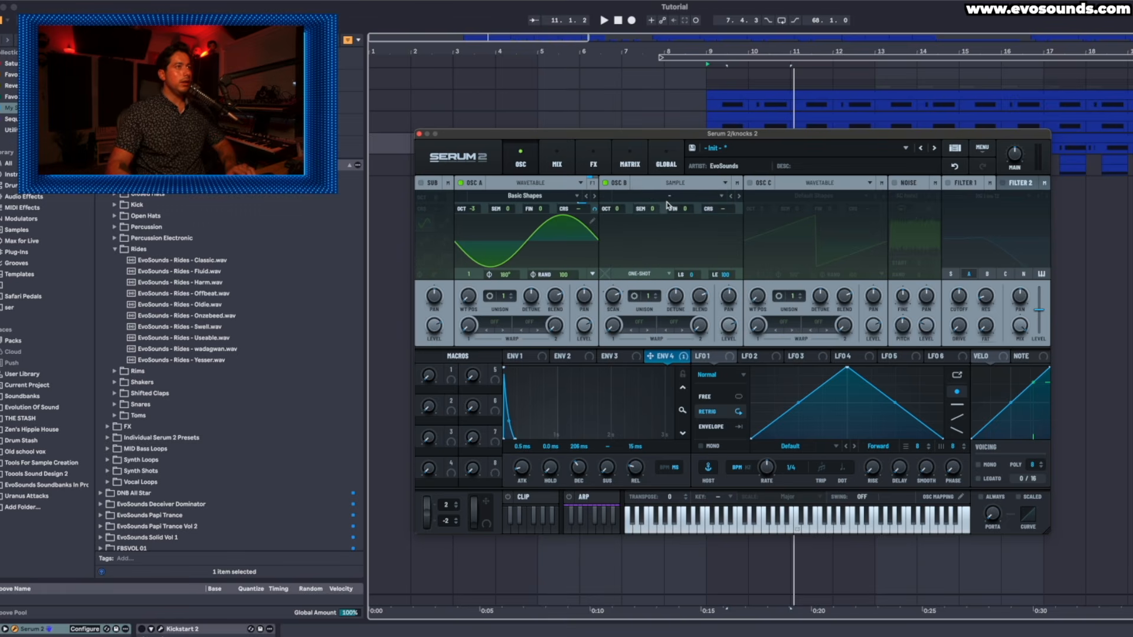
# Load the Jazz Kick sample from the Factory Non-Tonal drum kicks into oscillator B and audition it with the loop
pyautogui.click(673, 196)
pyautogui.moveTo(668, 230)
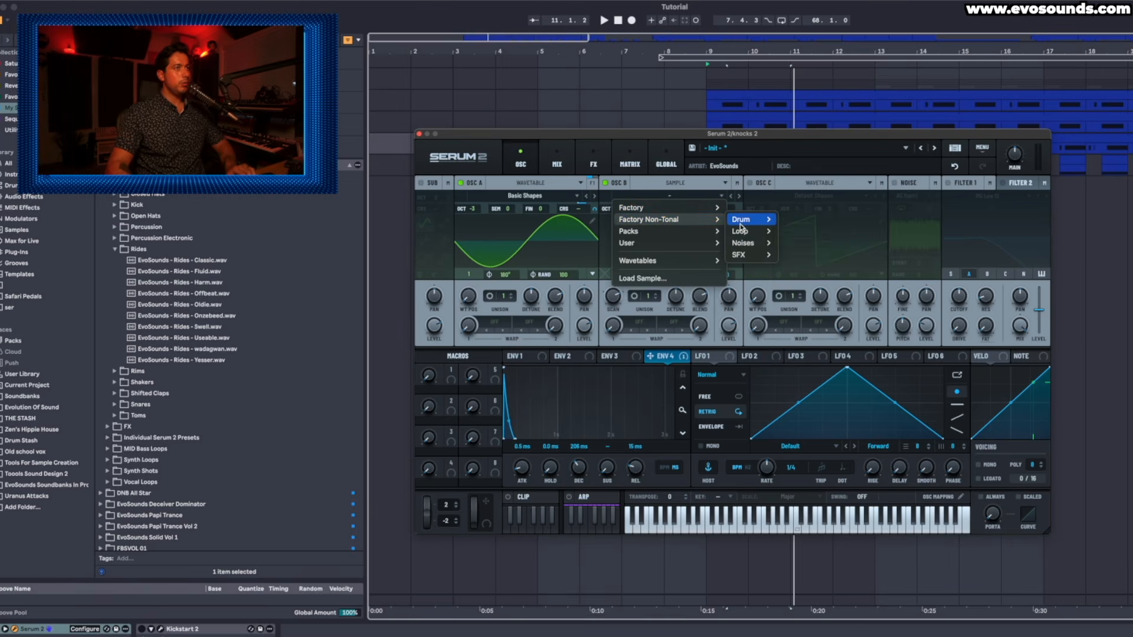
pyautogui.moveTo(746, 219)
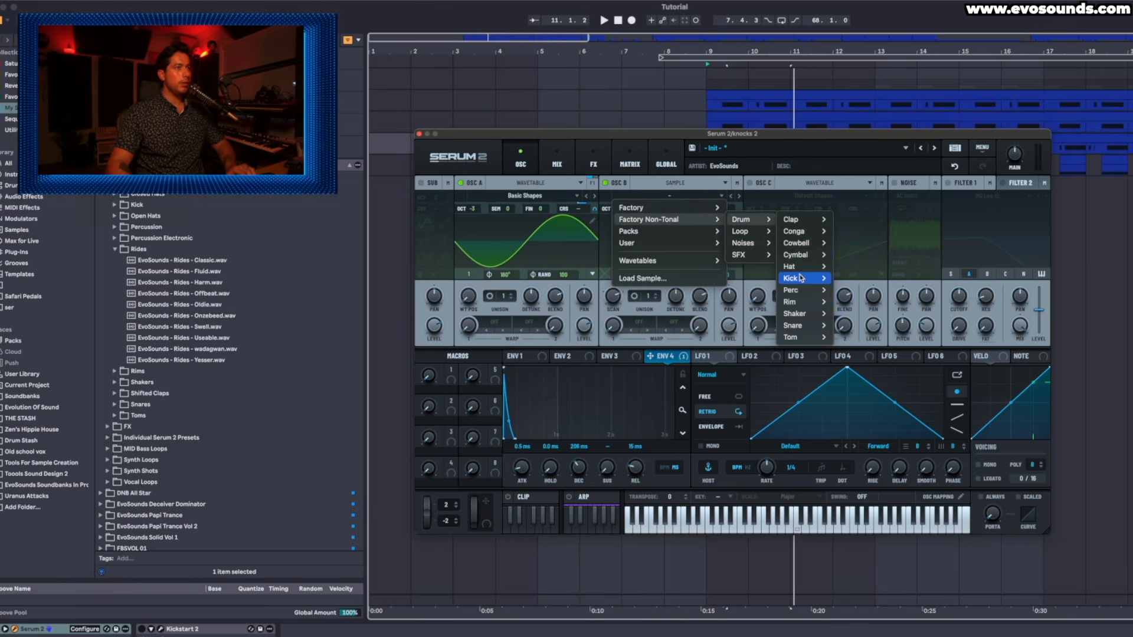
pyautogui.moveTo(806, 278)
pyautogui.click(854, 596)
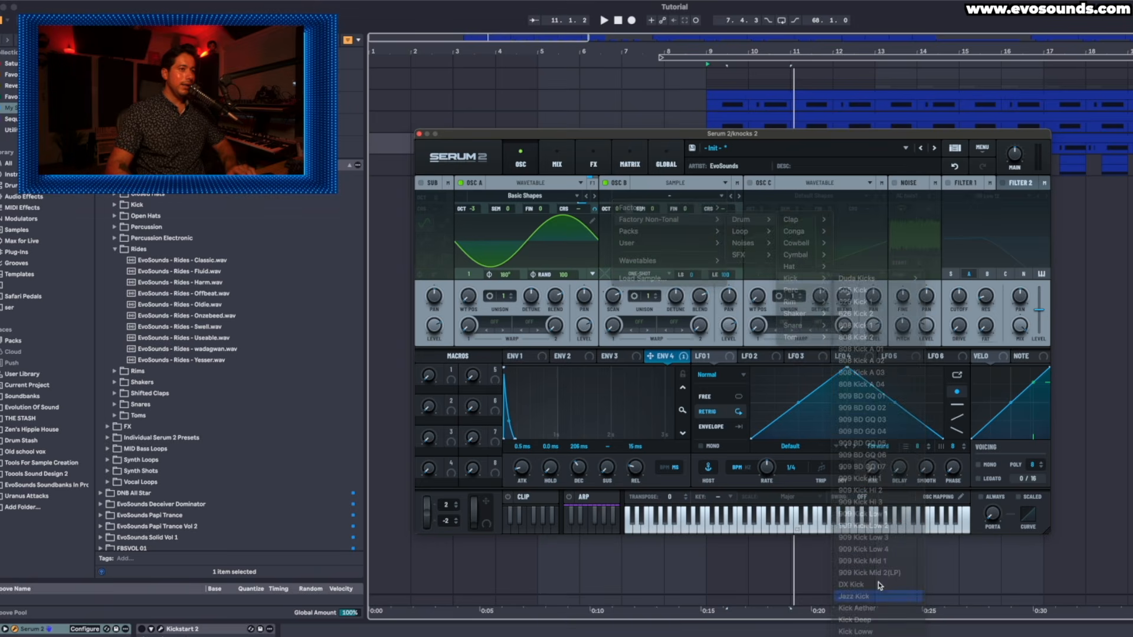
pyautogui.press('space')
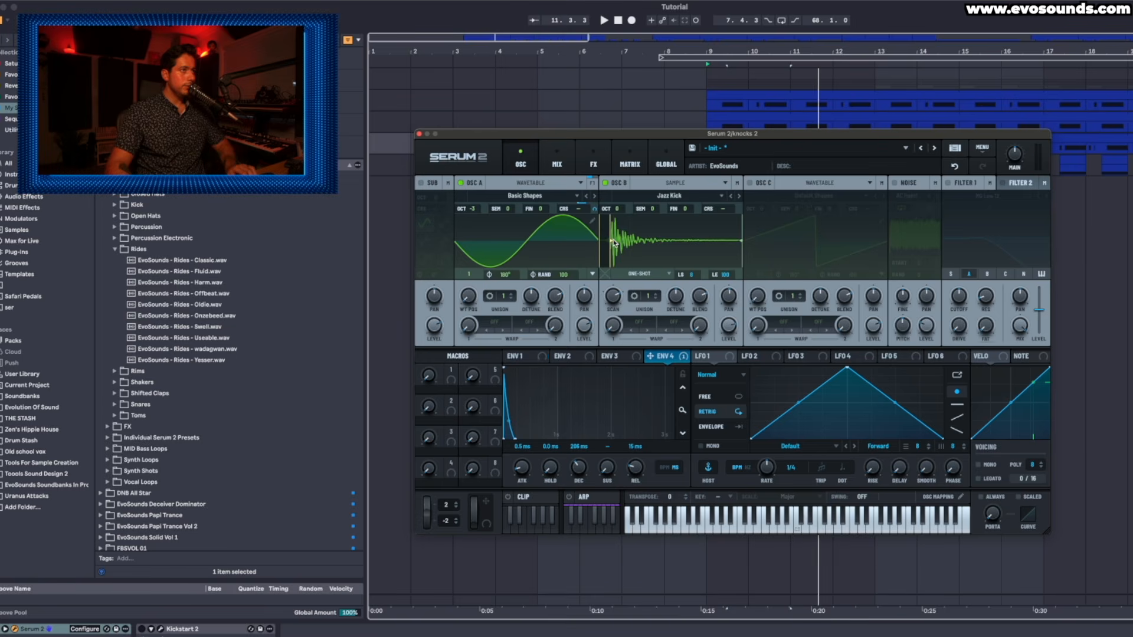
pyautogui.press('space')
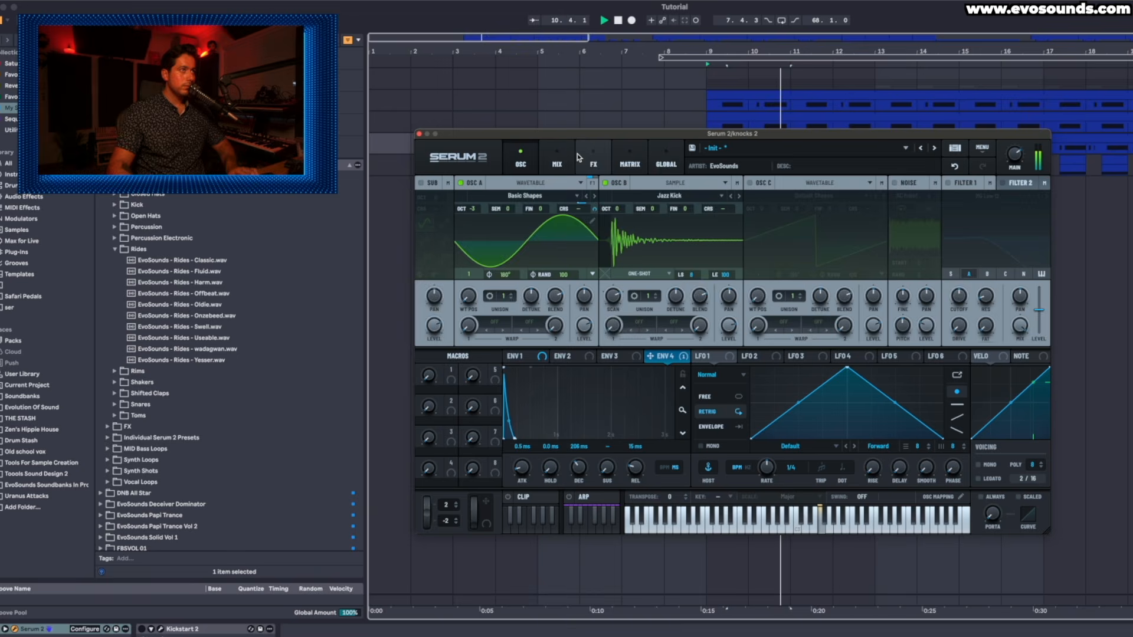
# Add an Equalizer after the Distortion and cut its low band as a peak by about 4.9 dB while the loop plays
pyautogui.click(593, 162)
pyautogui.press('space')
pyautogui.click(543, 254)
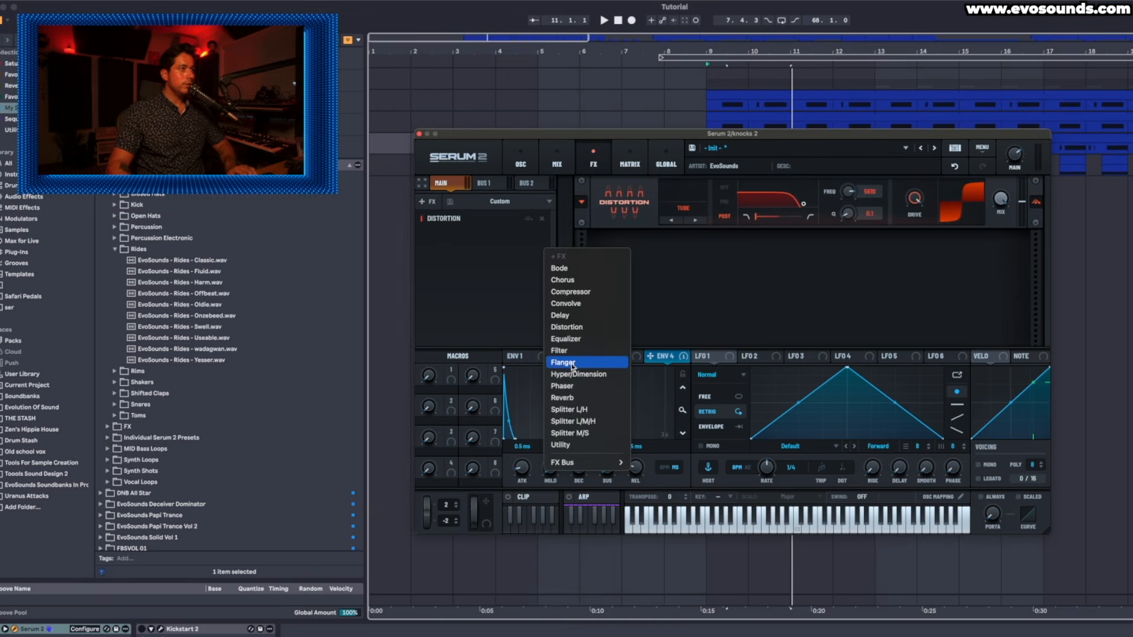
pyautogui.click(575, 339)
pyautogui.press('space')
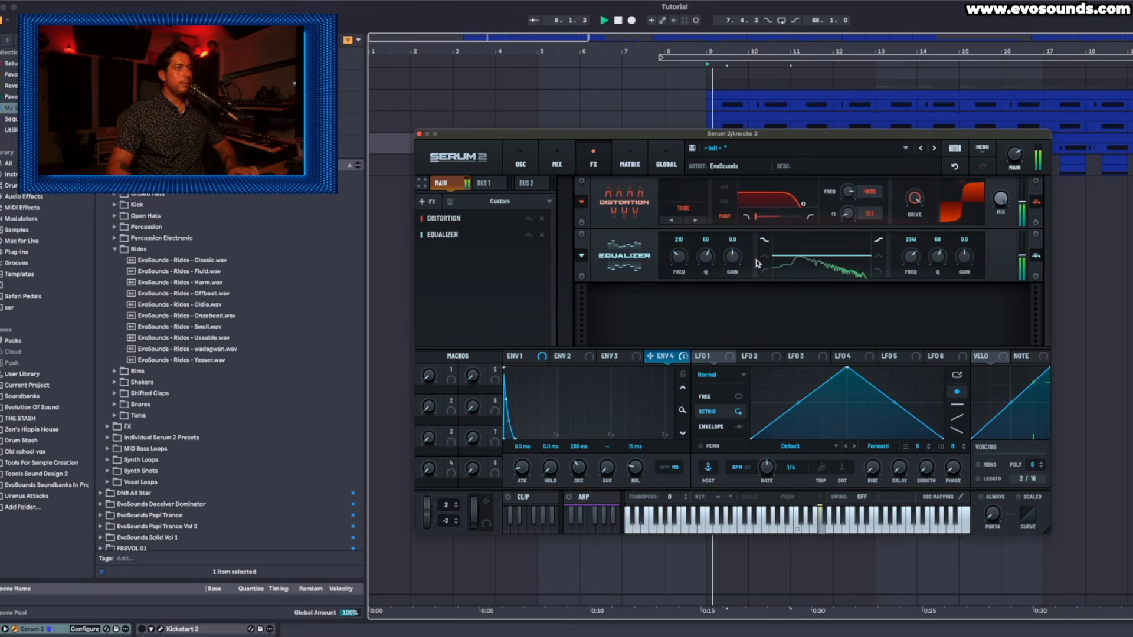
pyautogui.moveTo(733, 258)
pyautogui.mouseDown()
pyautogui.moveTo(690, 259)
pyautogui.moveTo(732, 263)
pyautogui.moveTo(730, 280)
pyautogui.mouseUp()
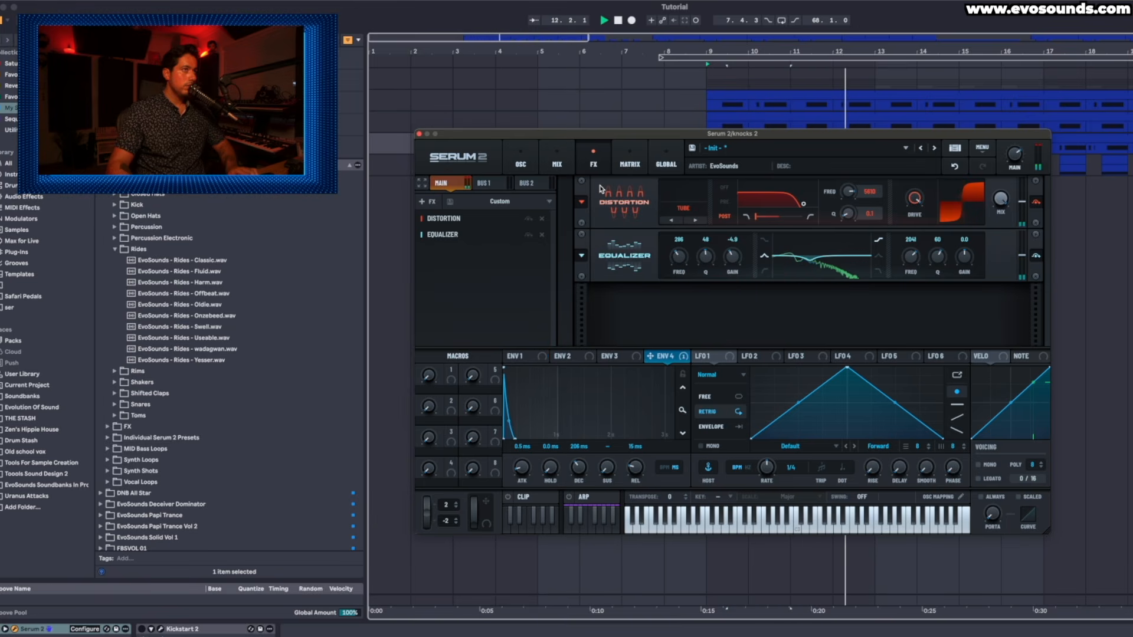
# Switch oscillator B's sample to DX Kick
pyautogui.click(521, 163)
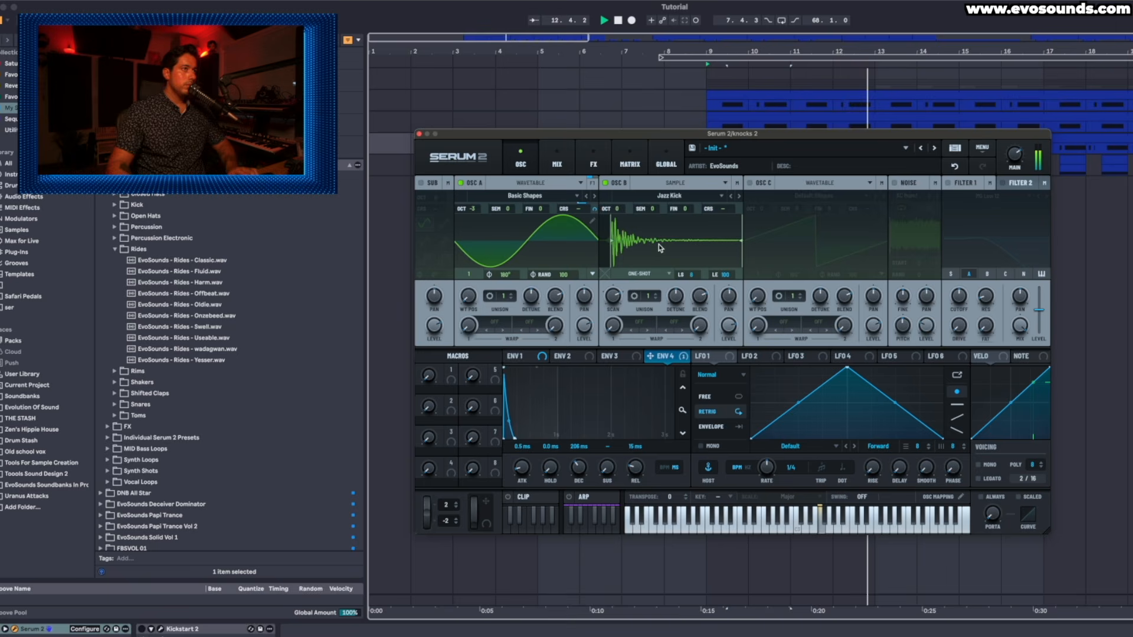
pyautogui.click(731, 197)
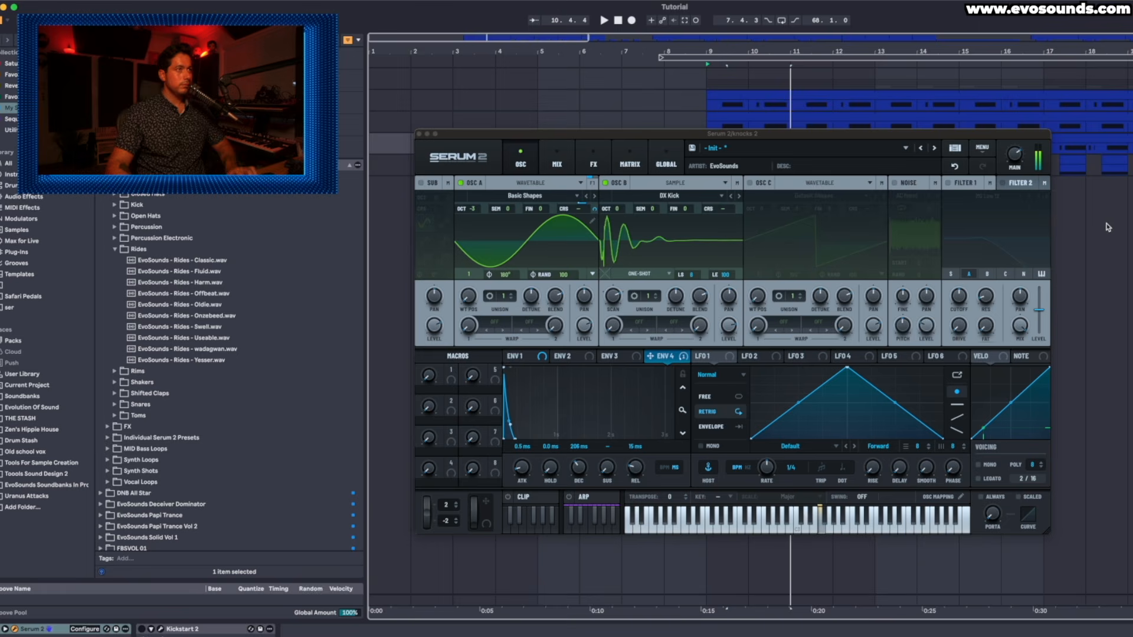
# Shape Env 1 with a decay of about 240 ms and a sustain of about -13.9 dB
pyautogui.click(521, 358)
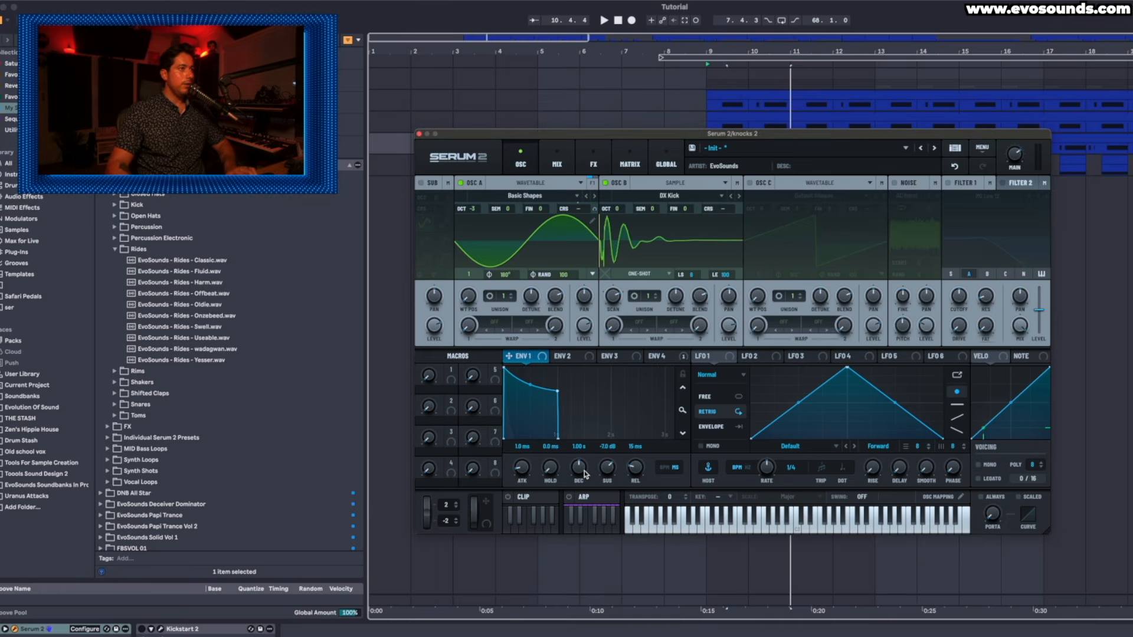
pyautogui.moveTo(585, 474); pyautogui.dragTo(582, 475)
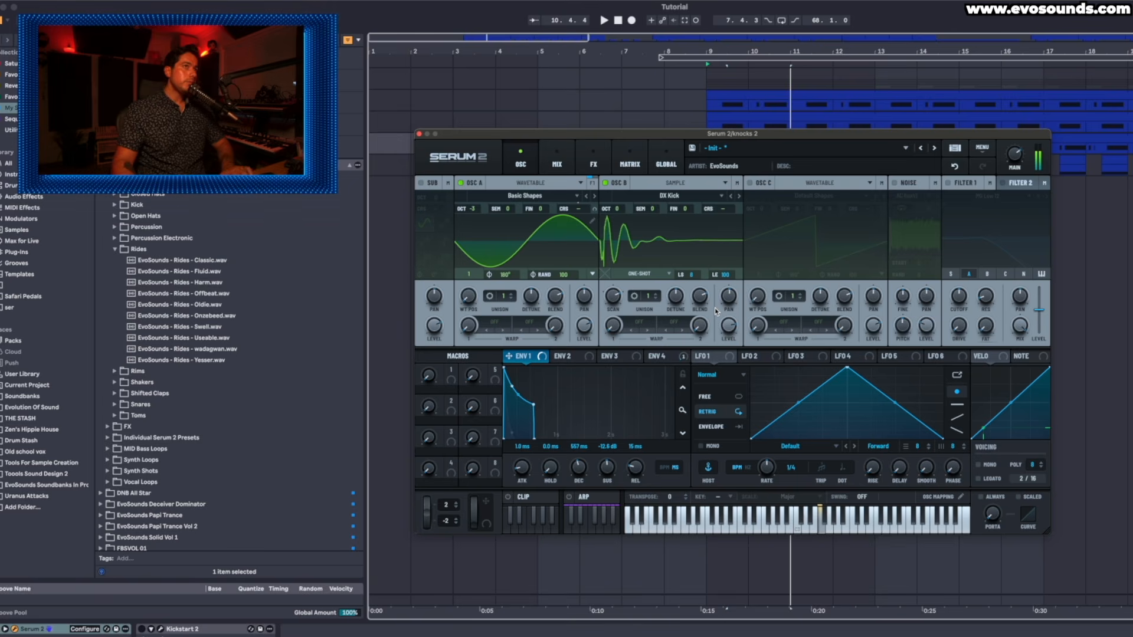
pyautogui.moveTo(582, 441); pyautogui.dragTo(604, 474)
# Set oscillator A's phase randomness to 0 and adjust its start phase to about 202°
pyautogui.moveTo(560, 278); pyautogui.dragTo(530, 399)
pyautogui.moveTo(513, 285); pyautogui.dragTo(494, 299)
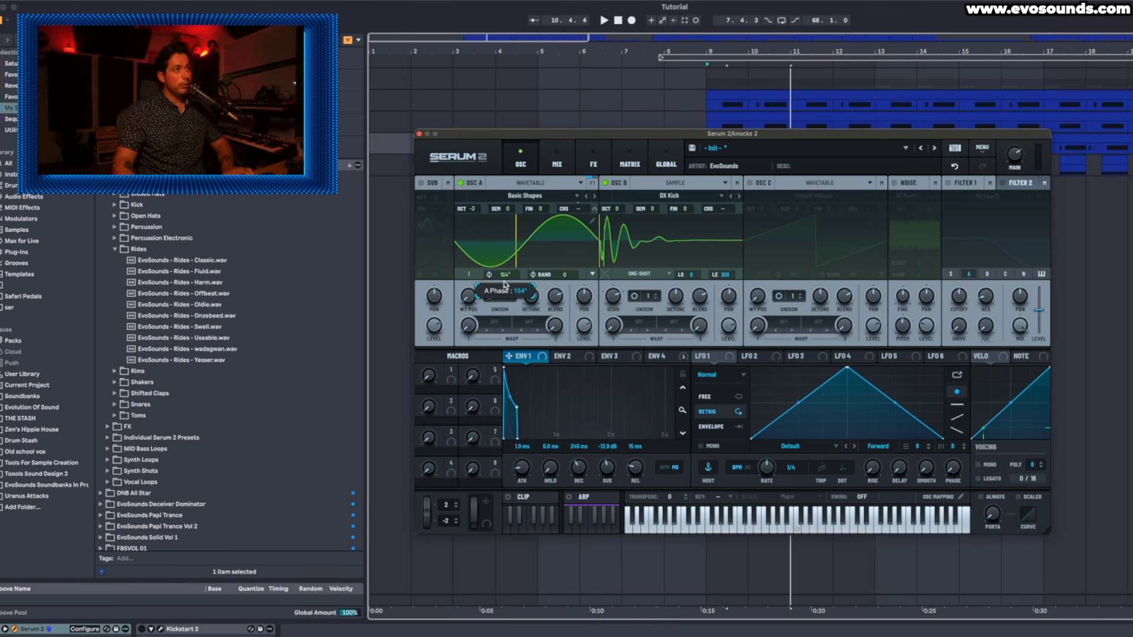
pyautogui.moveTo(504, 278); pyautogui.dragTo(531, 258)
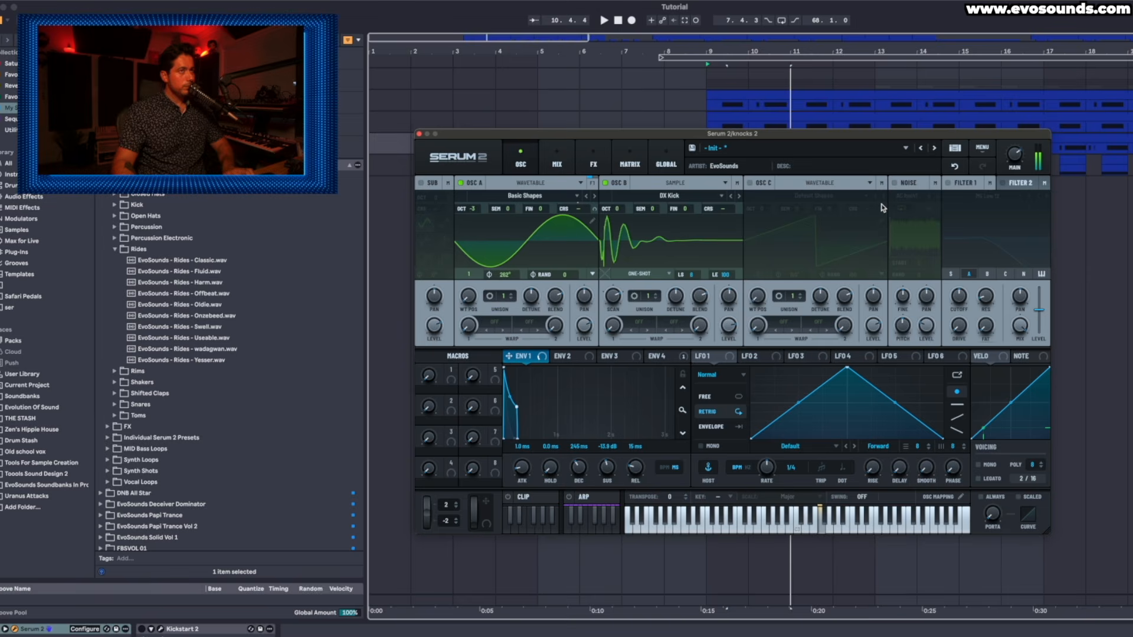
# Add a Compressor effect to the main chain after the Equalizer
pyautogui.click(593, 163)
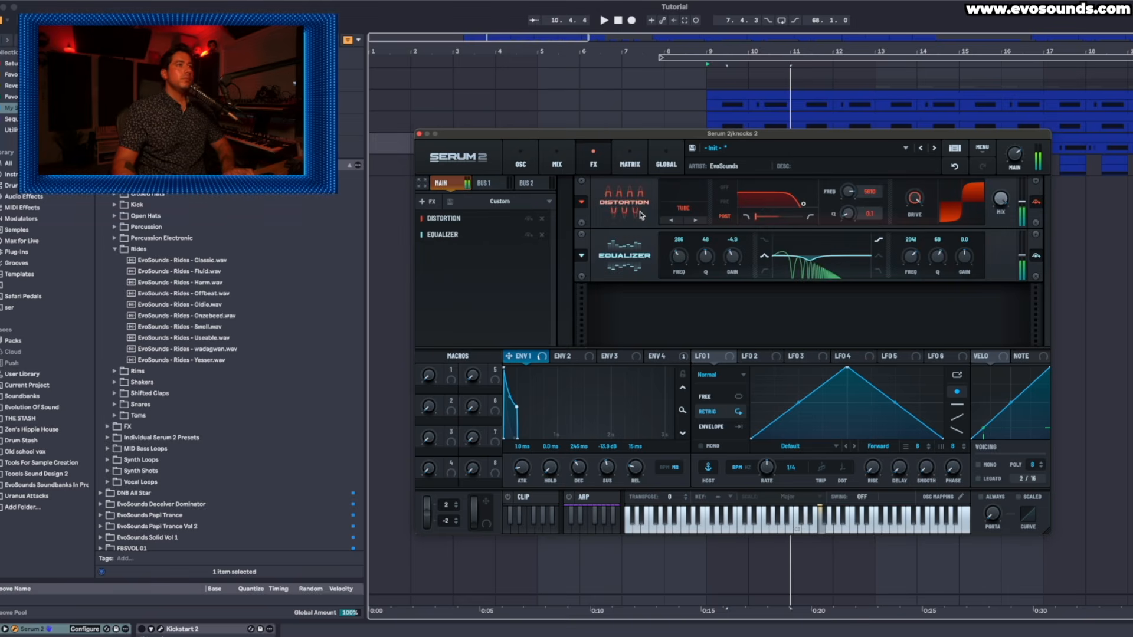
pyautogui.click(564, 273)
pyautogui.click(597, 308)
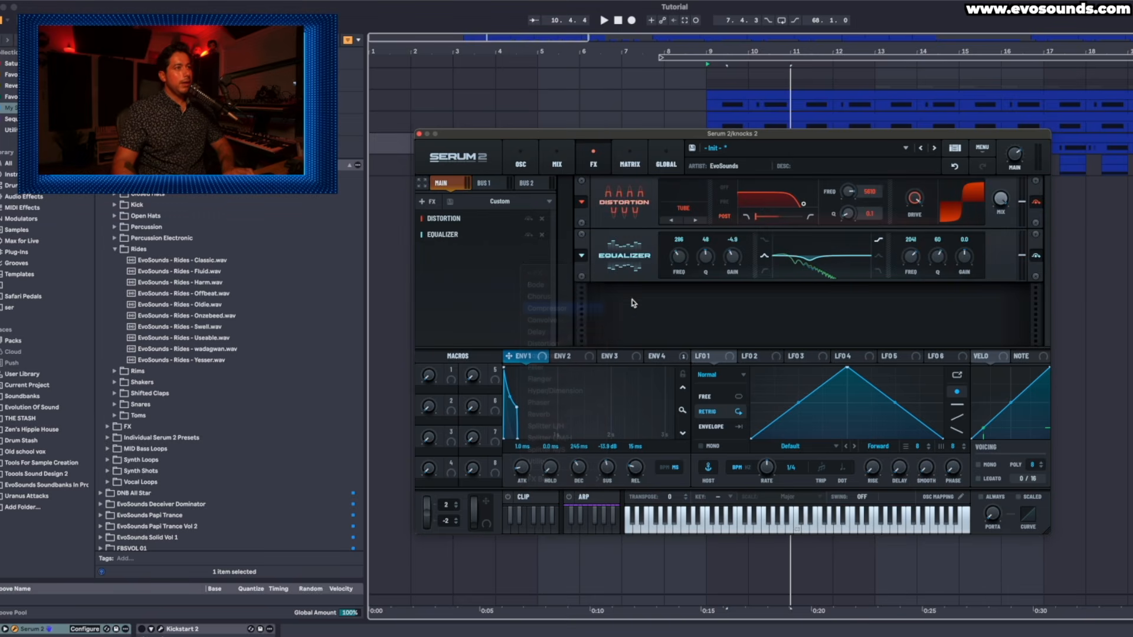